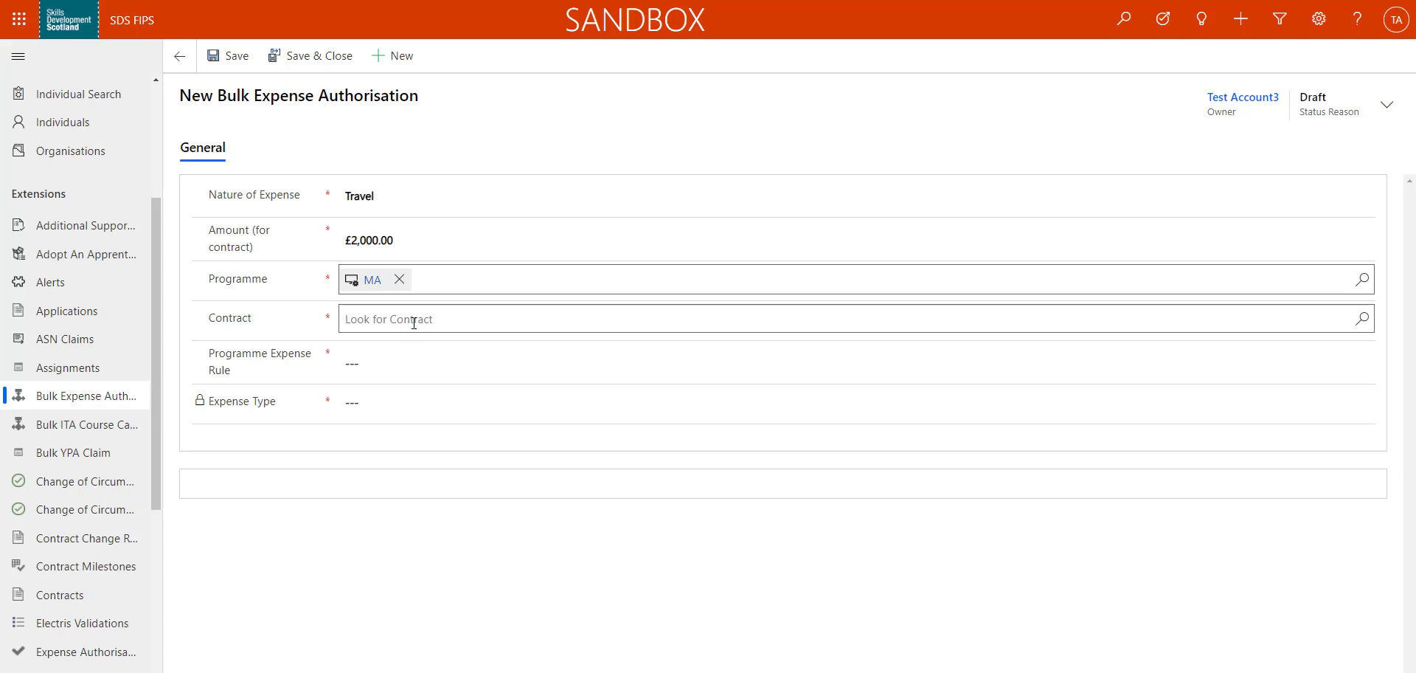
Set the contract to FIPS UI Training Company - MA - 2020 and the programme expense rule to MA - Travel, and save the bulk expense authorisation
left_click(413, 320)
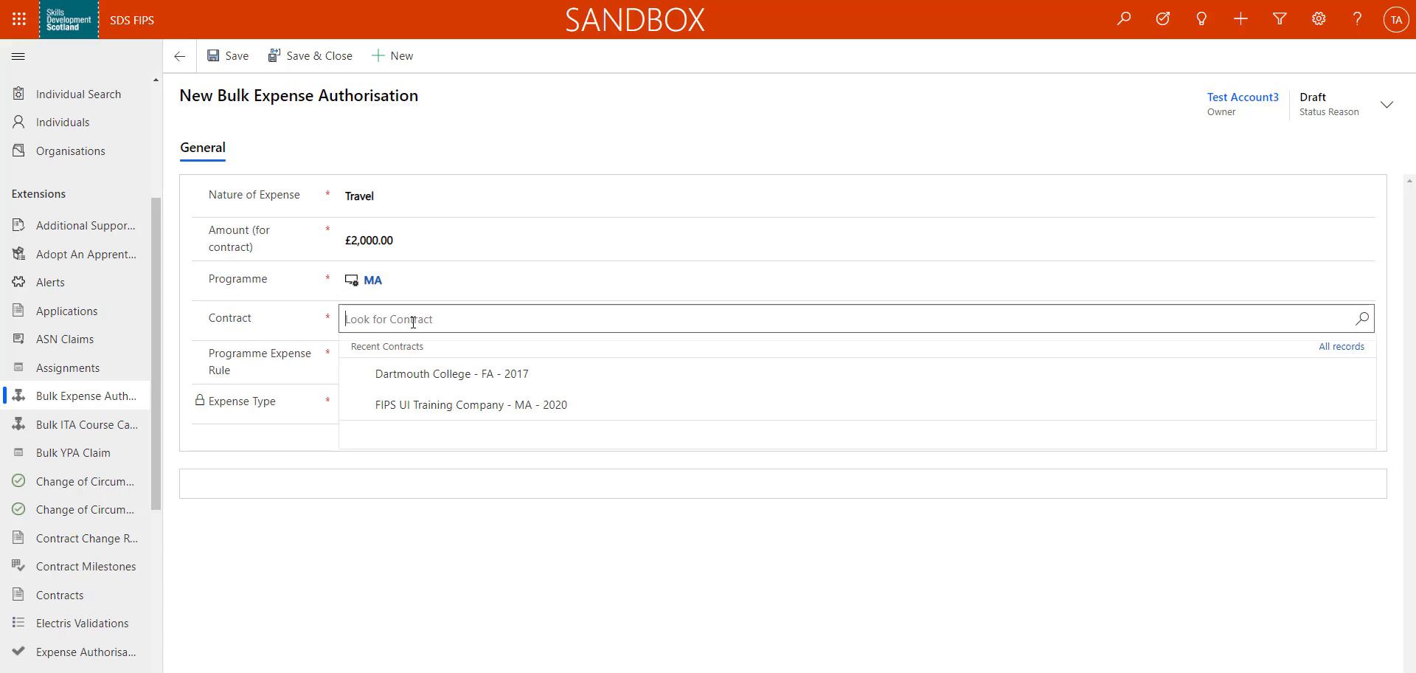
left_click(581, 405)
left_click(520, 365)
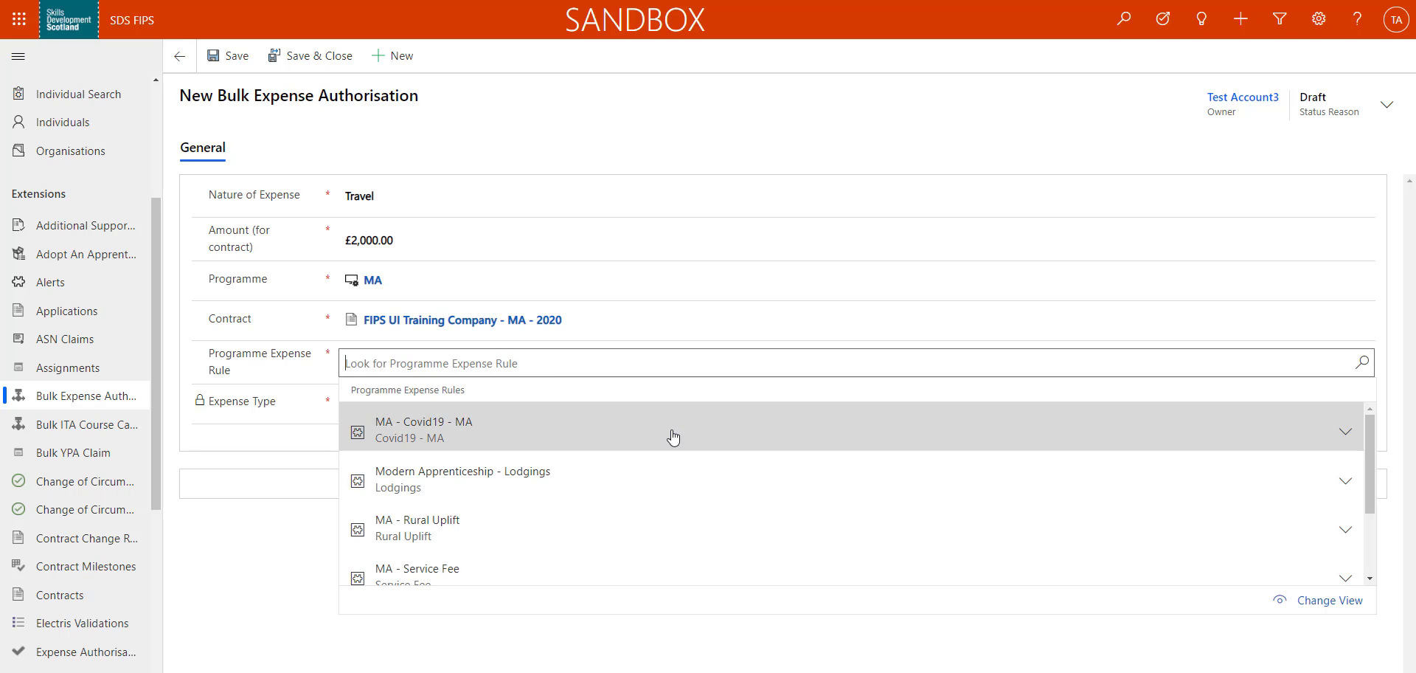
scroll(706, 442, "down", 3)
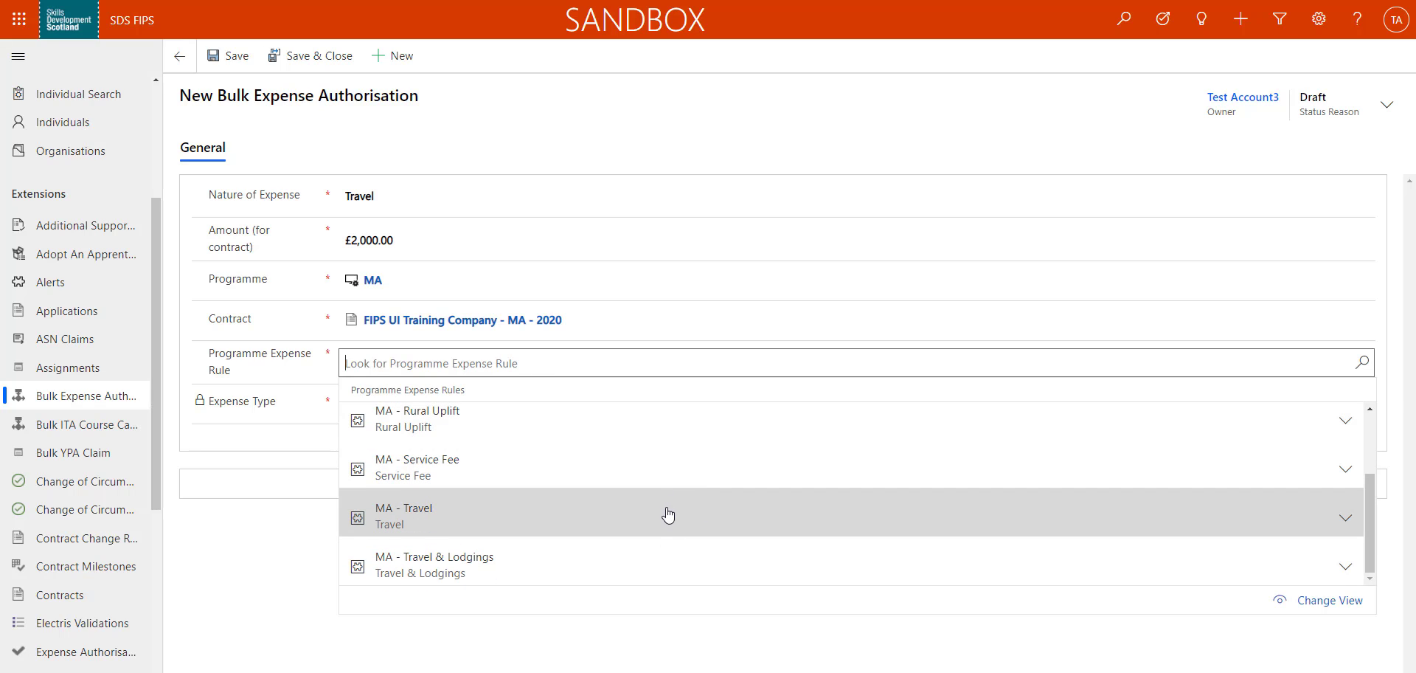
left_click(668, 514)
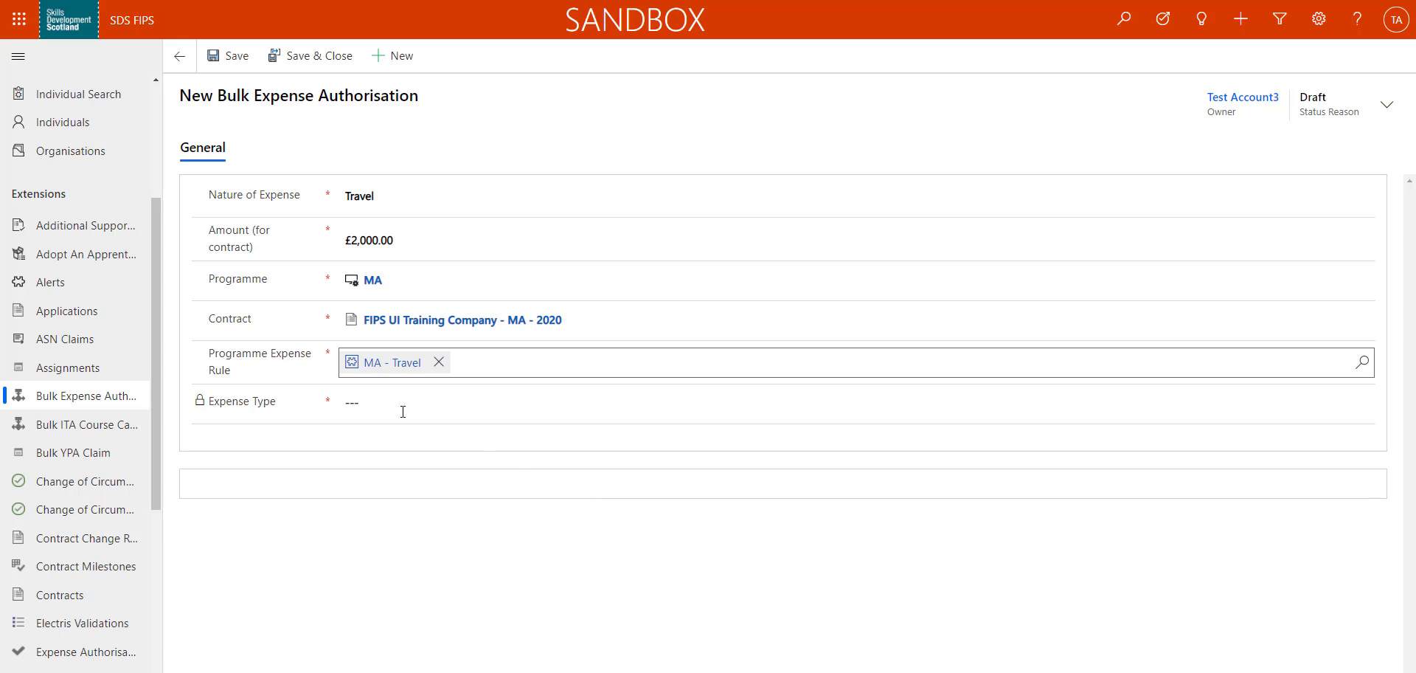
left_click(224, 56)
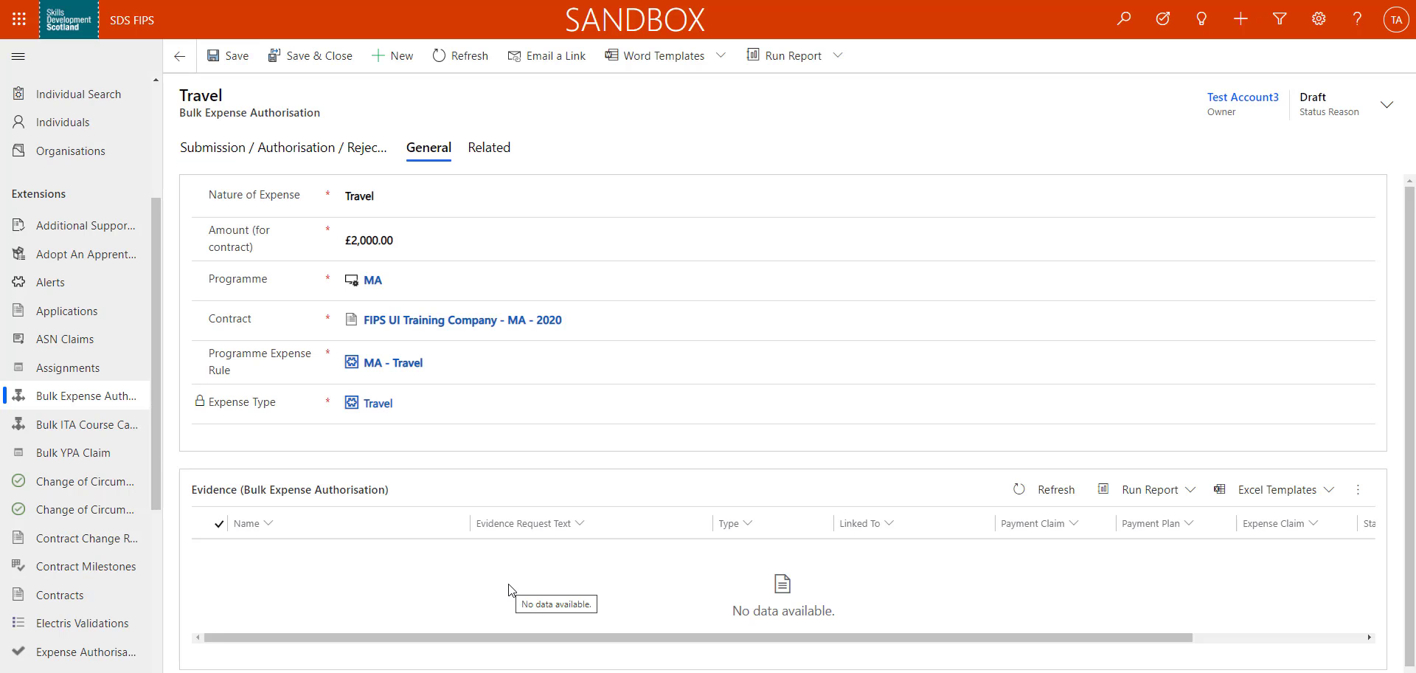
Submit the Travel bulk expense authorisation and proceed with the submission
left_click(288, 158)
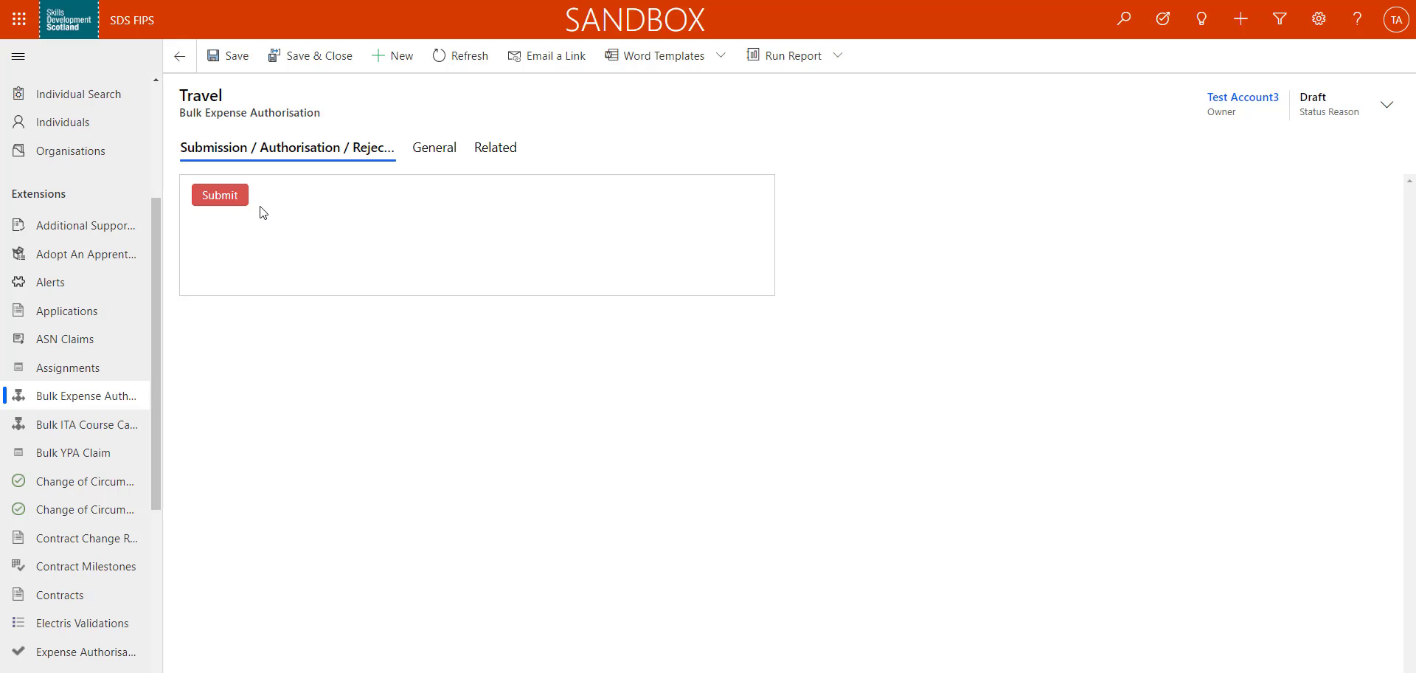
left_click(241, 210)
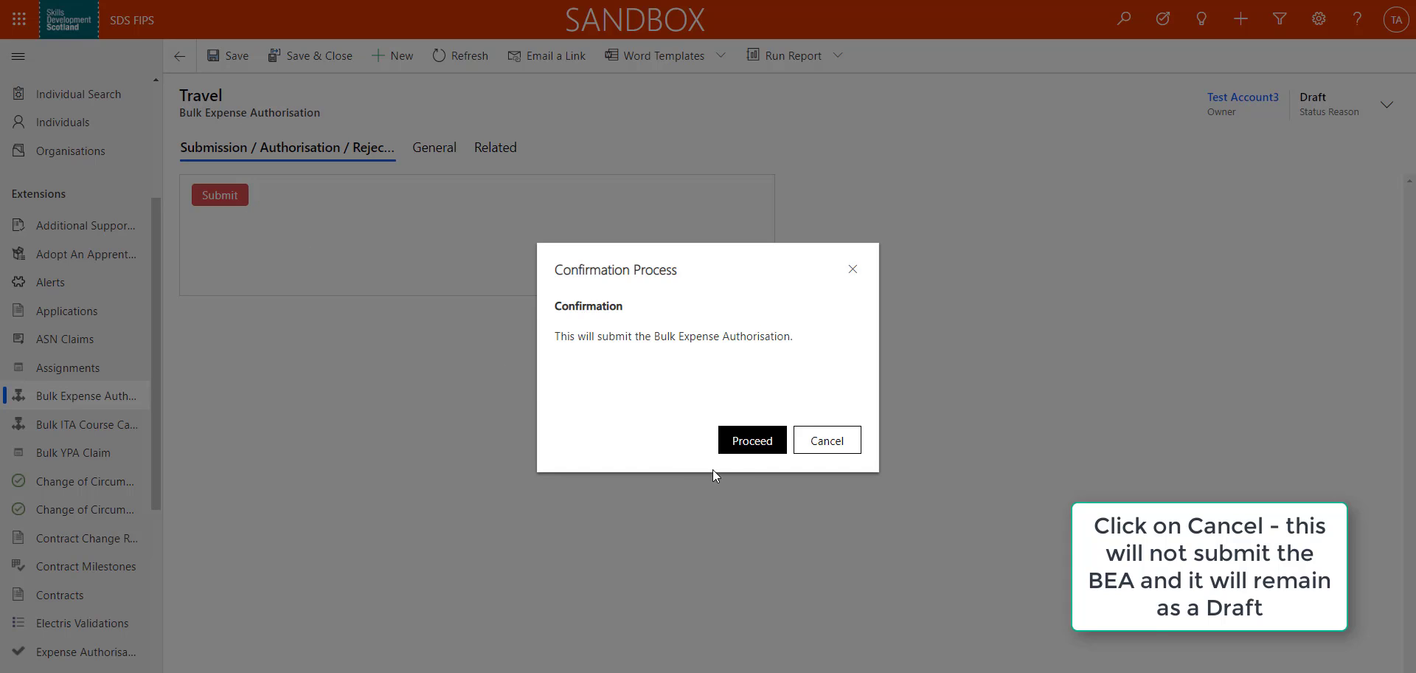
left_click(733, 445)
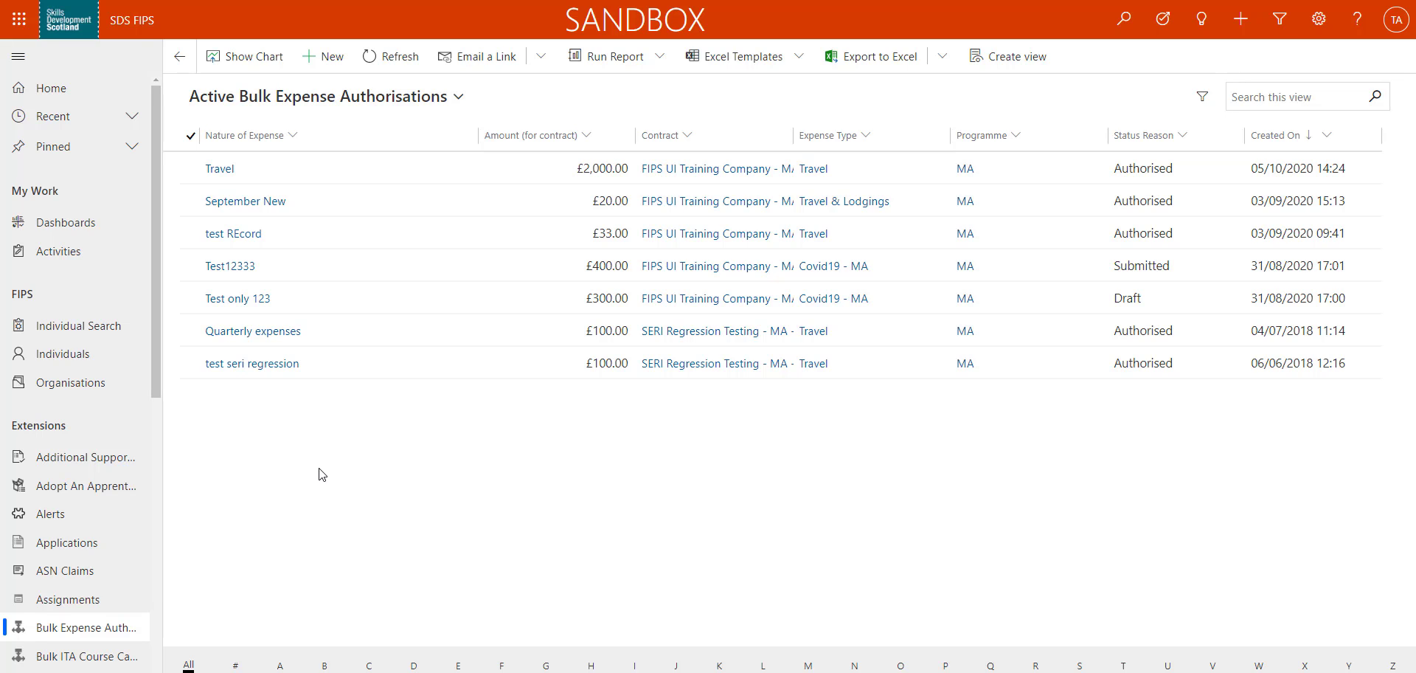
Open the unconfirmed MA assignment with SMS as preferred contact from the active assignments
left_click(68, 599)
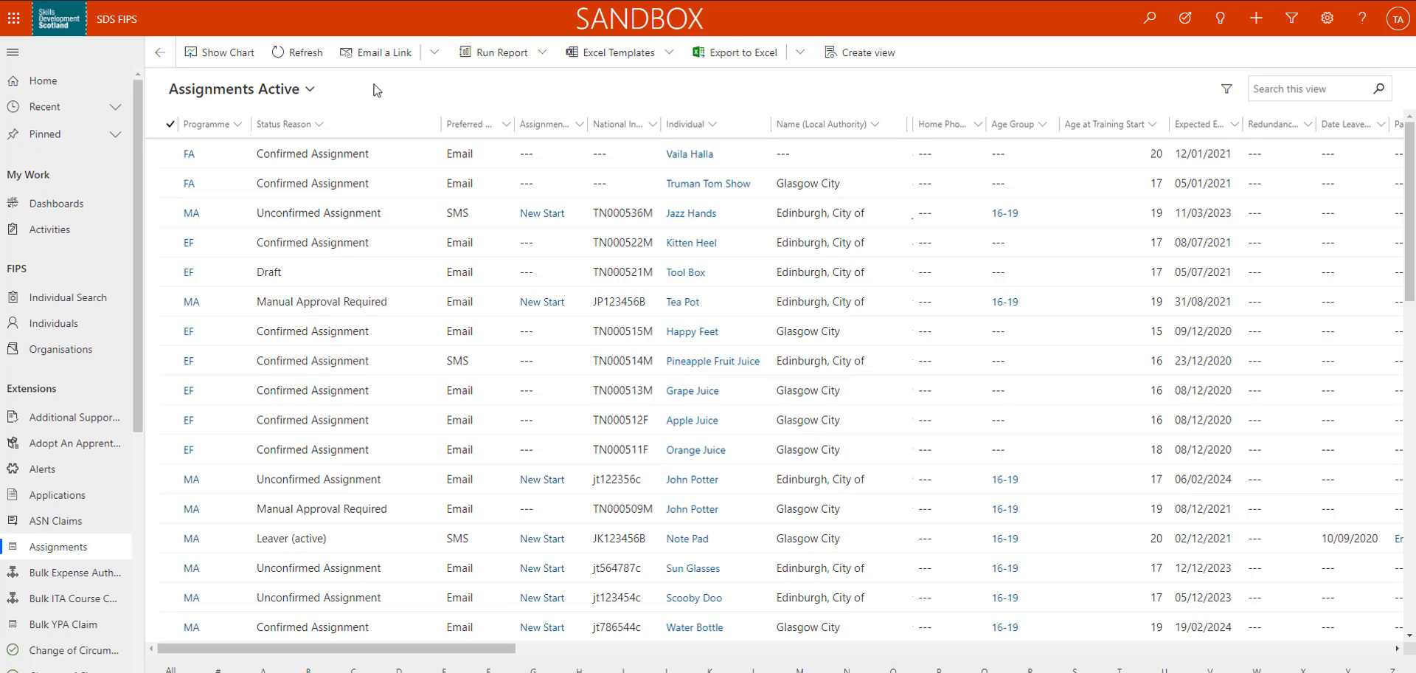
left_click(398, 216)
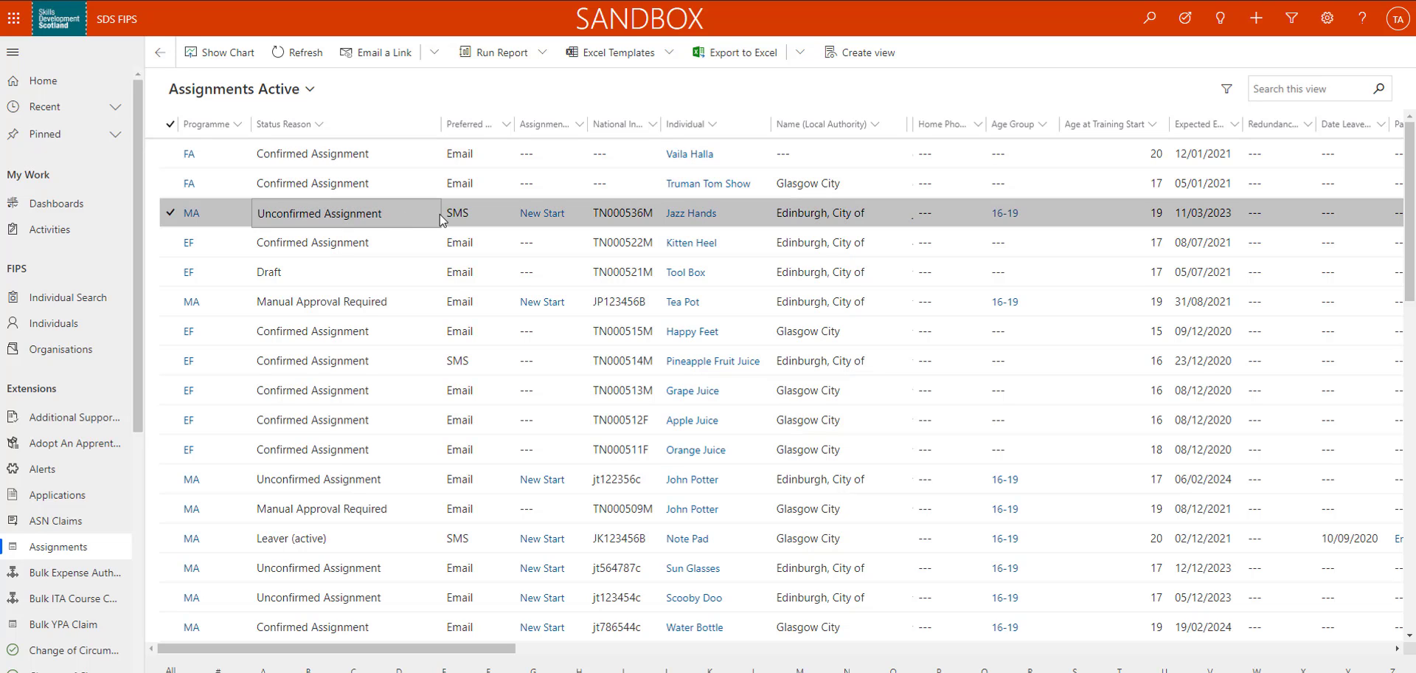
double_click(397, 214)
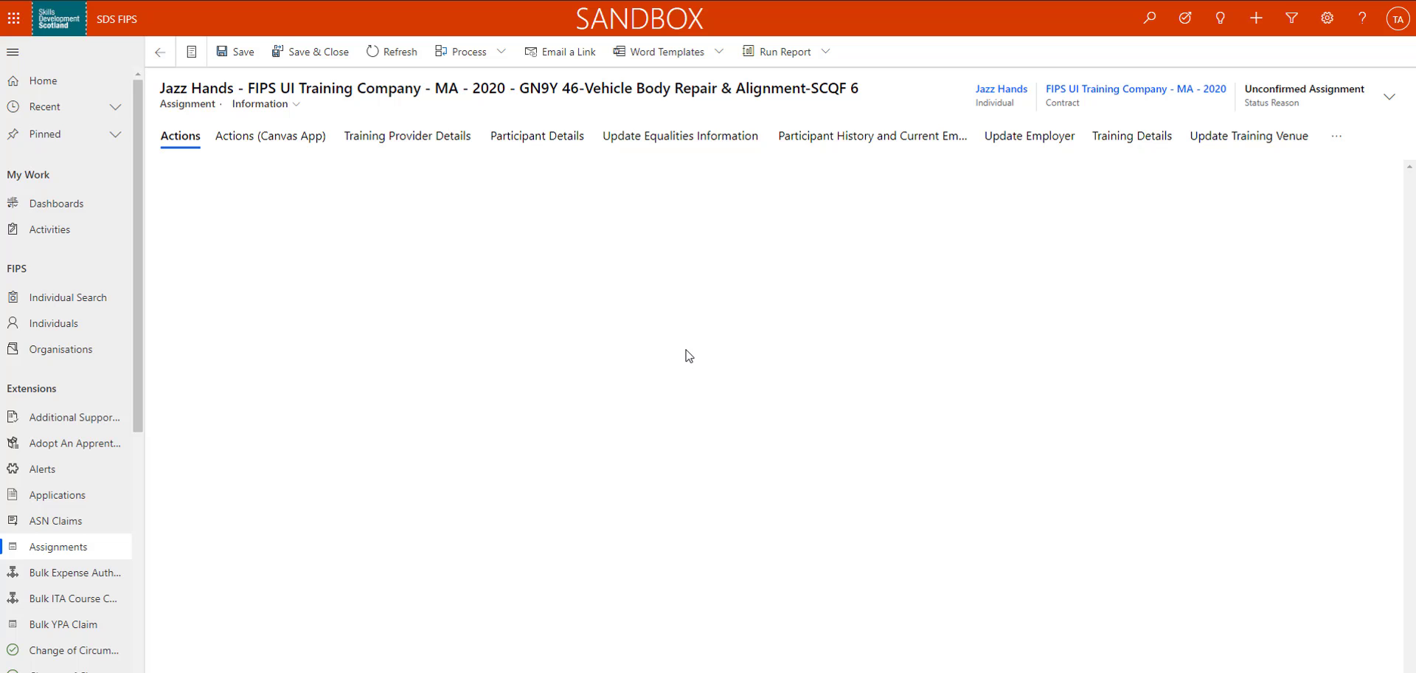
In the assignment's training details, set Participant will be claiming expenses to Yes and save the record
left_click(1131, 139)
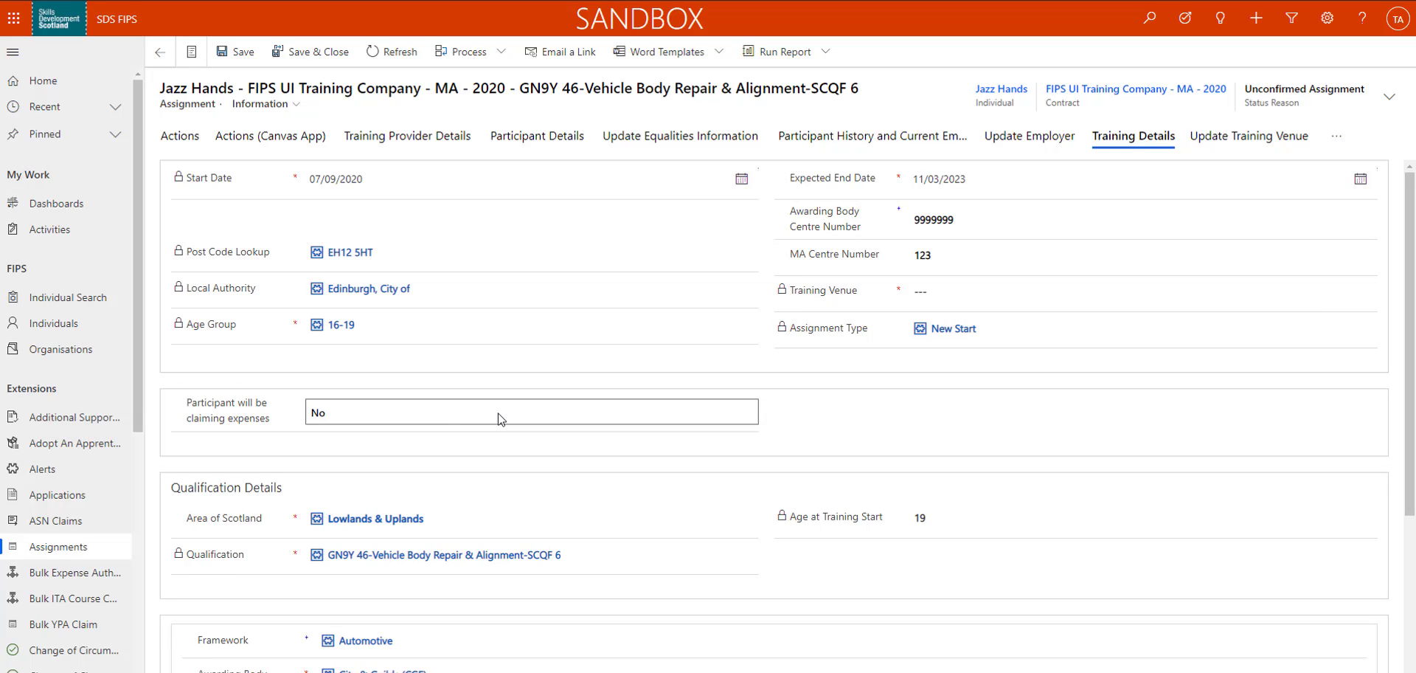
left_click(501, 419)
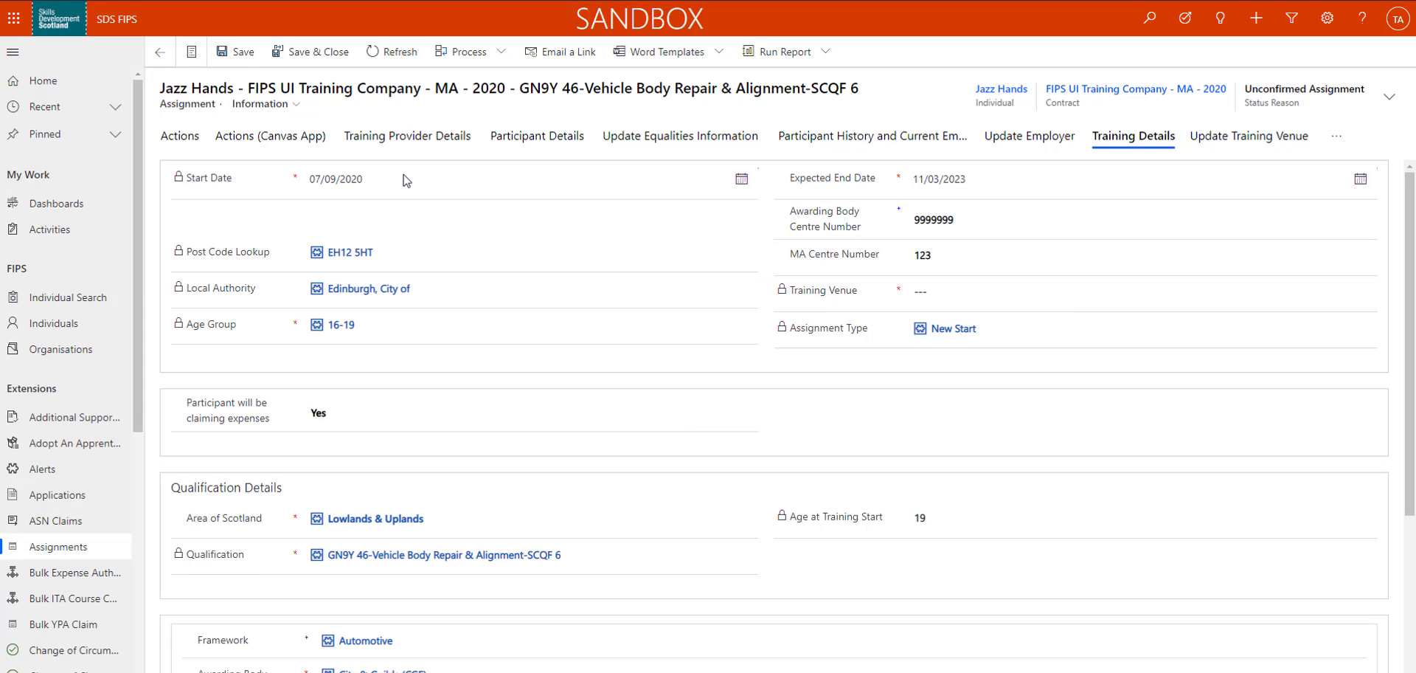
left_click(239, 65)
Start a new record in Expense Claims
left_click_drag(141, 183, 145, 356)
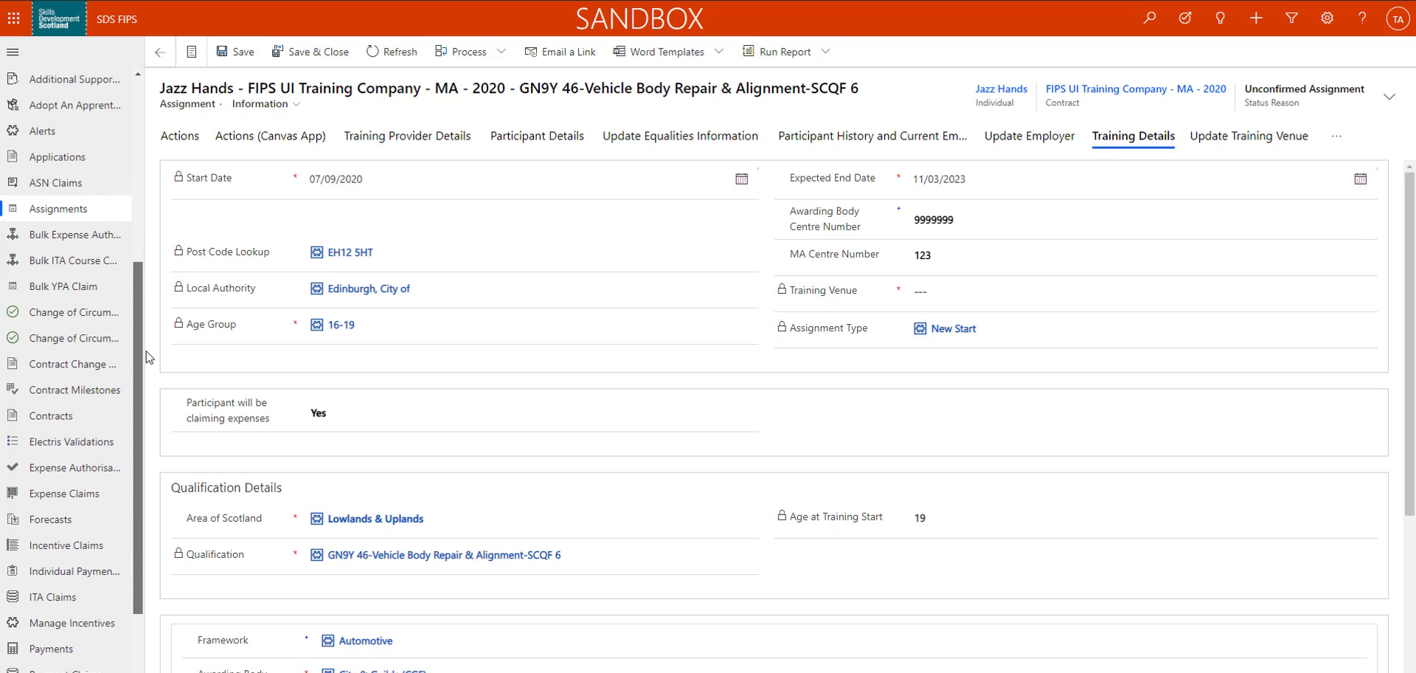
left_click(85, 491)
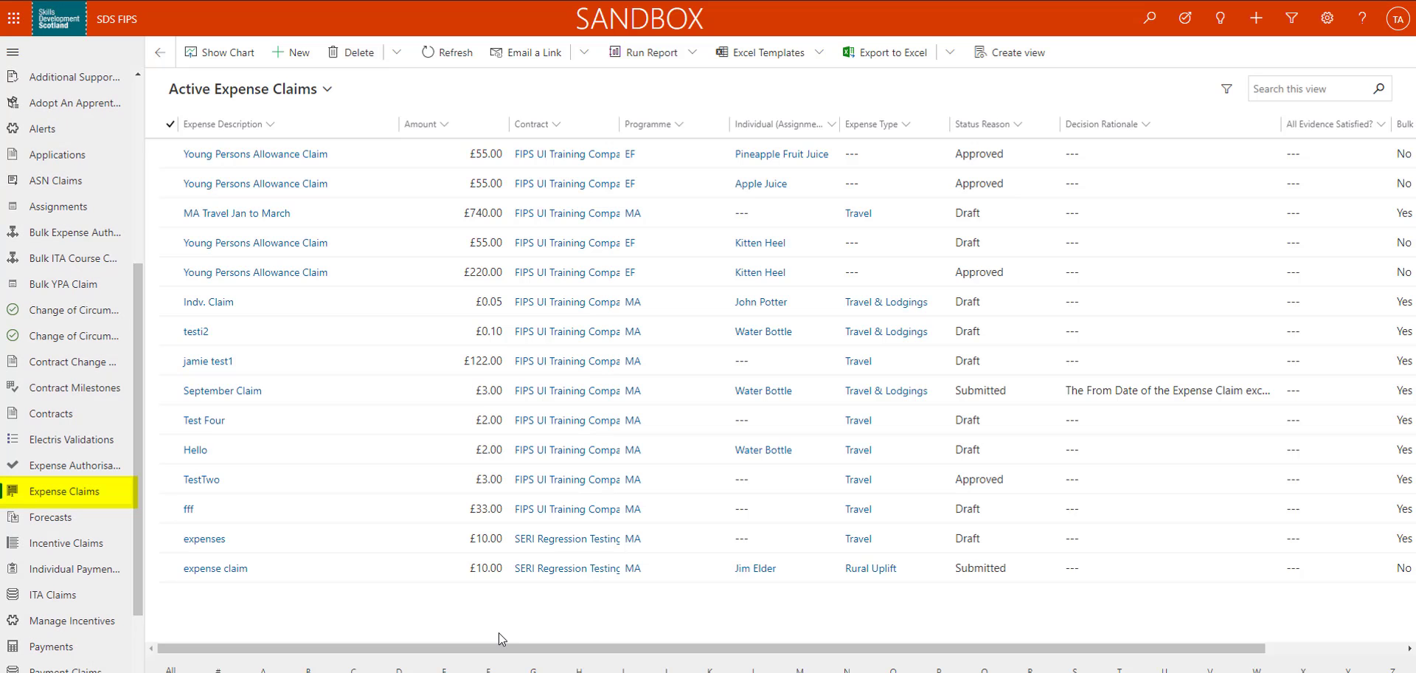
left_click(302, 55)
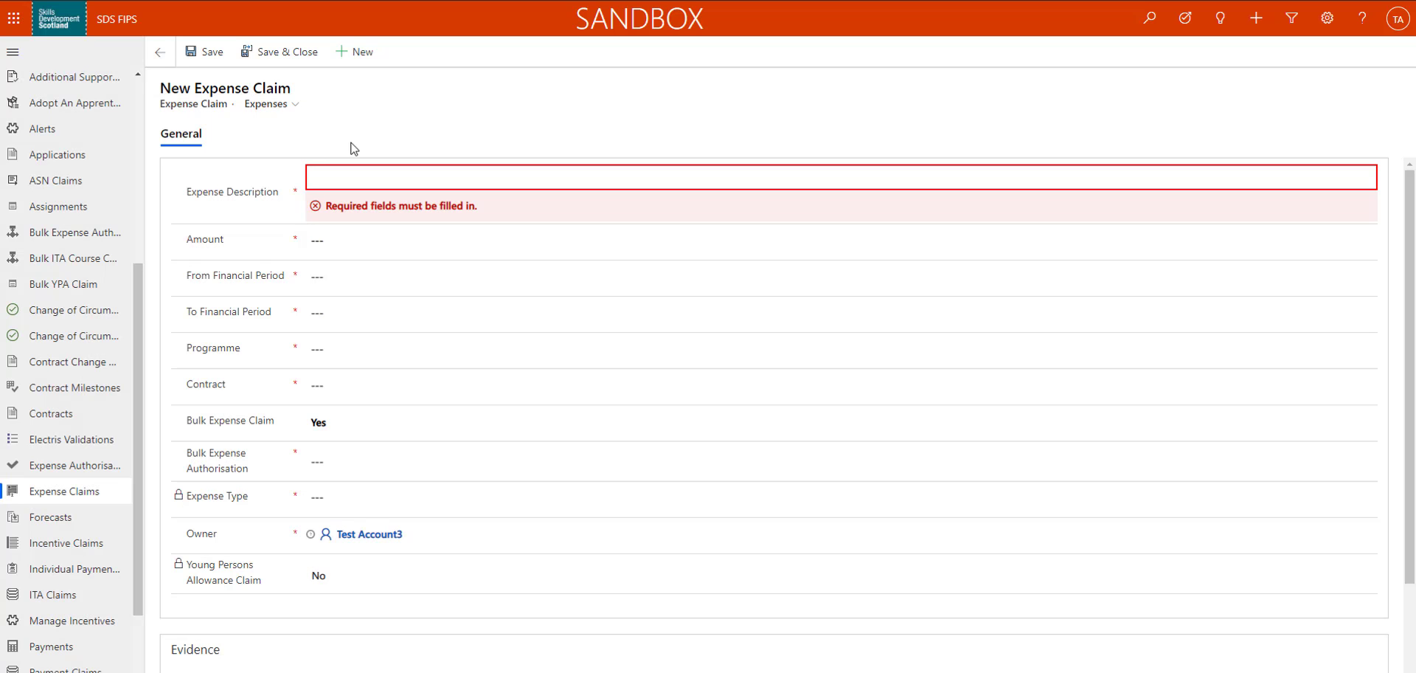
Enter Travel Q1 as the expense description and 456 as the amount
type("Travel")
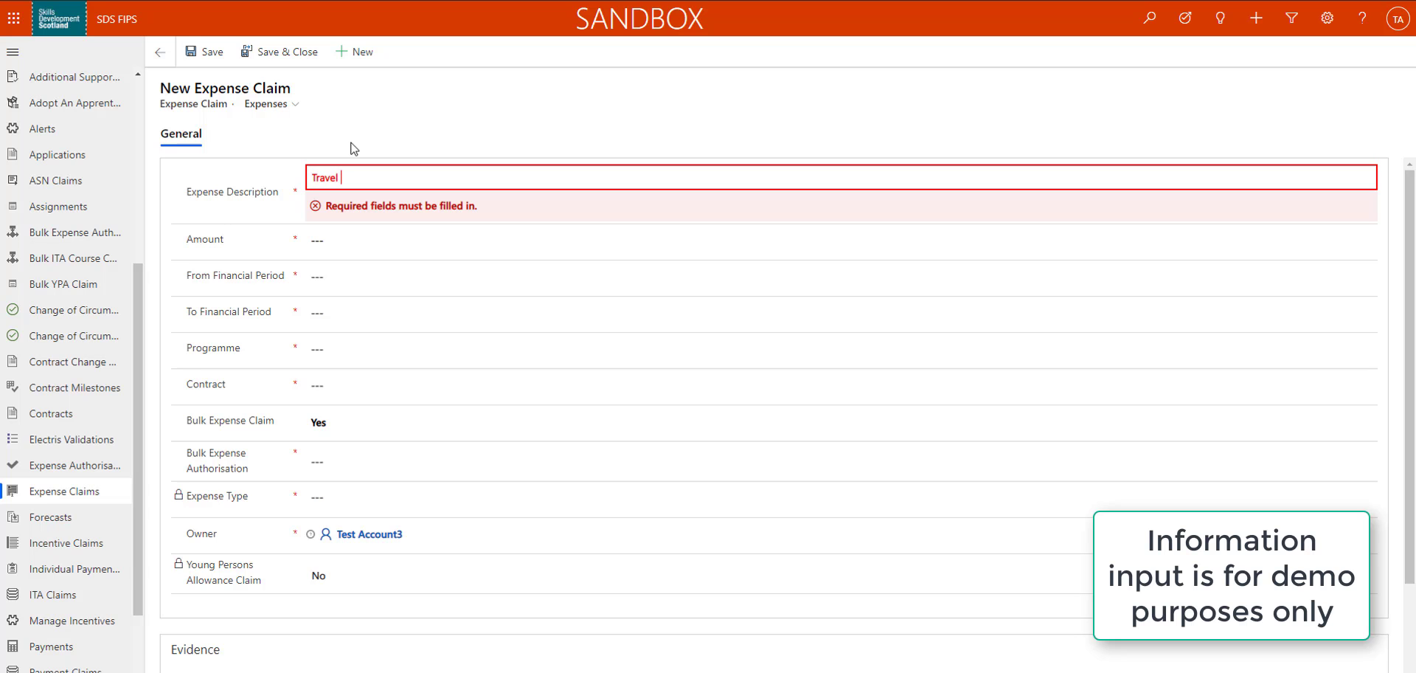
type(" Q1")
key("Tab")
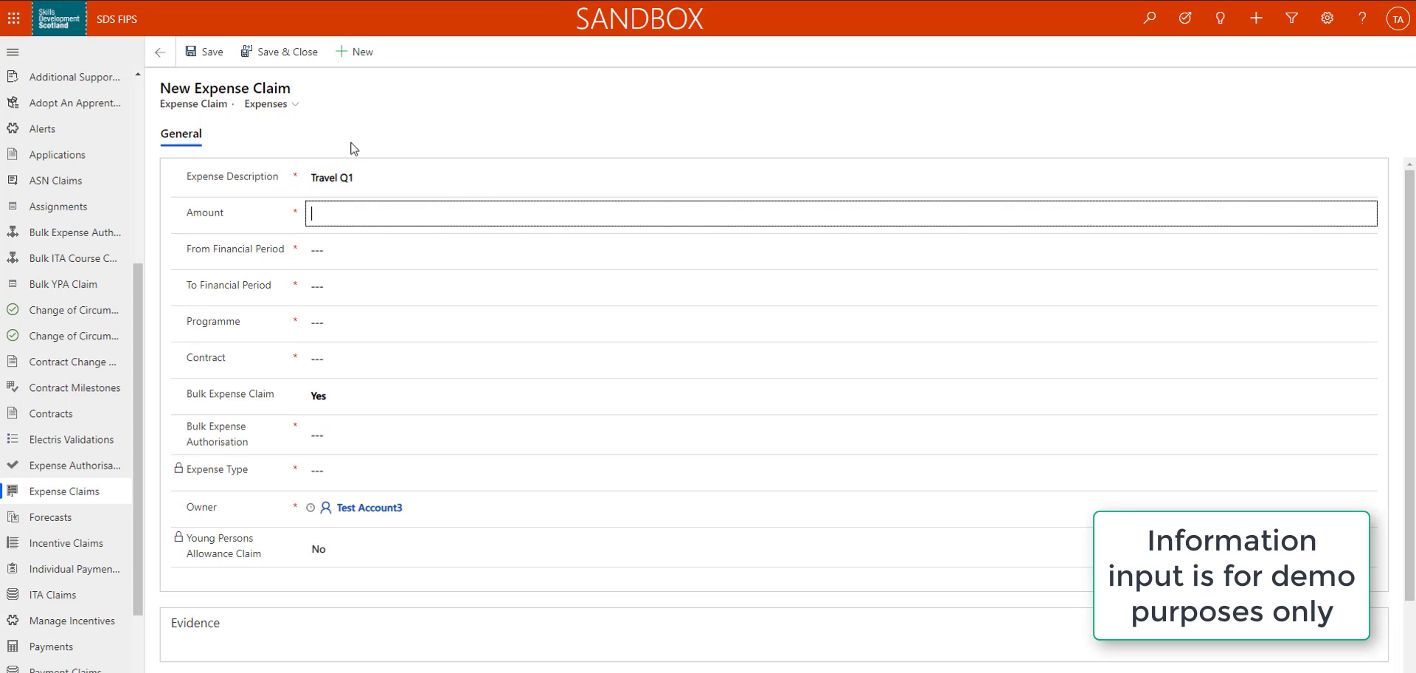
type("456")
key("Tab")
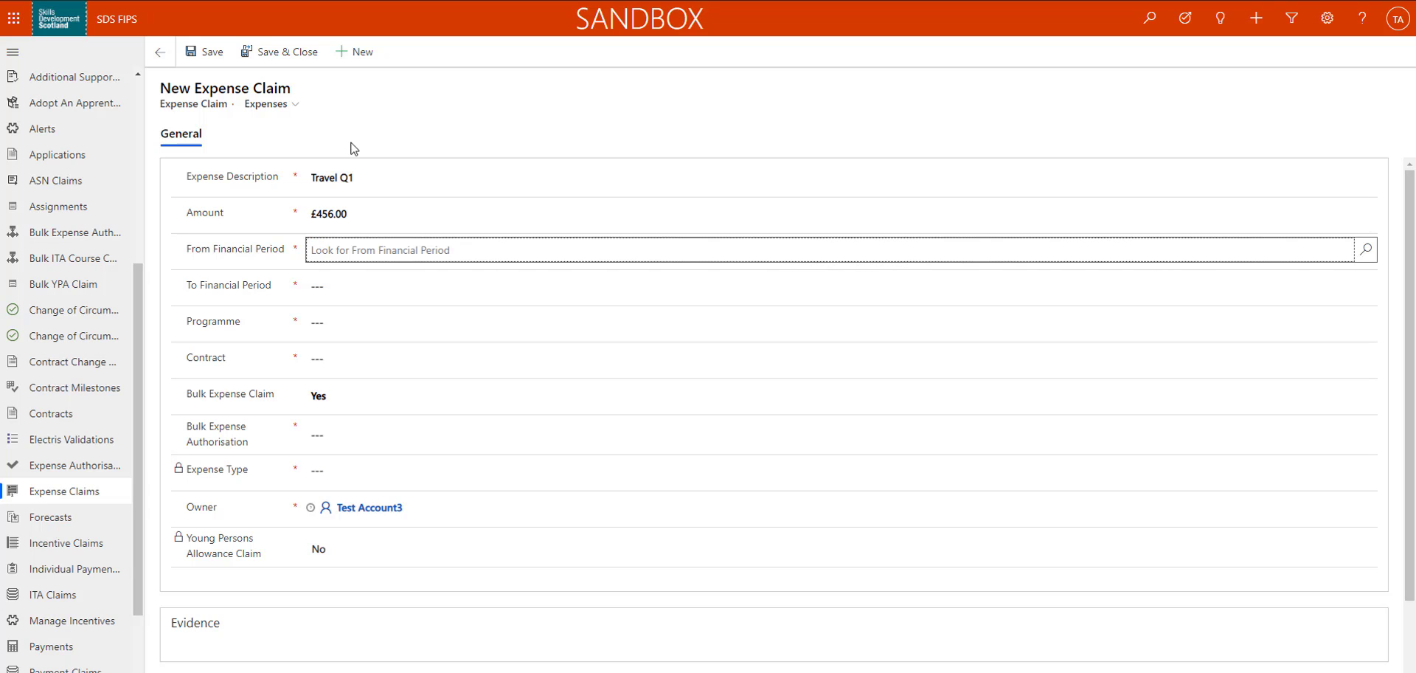
Set both the From and To Financial Period of the claim to Oct-20
type("Oct")
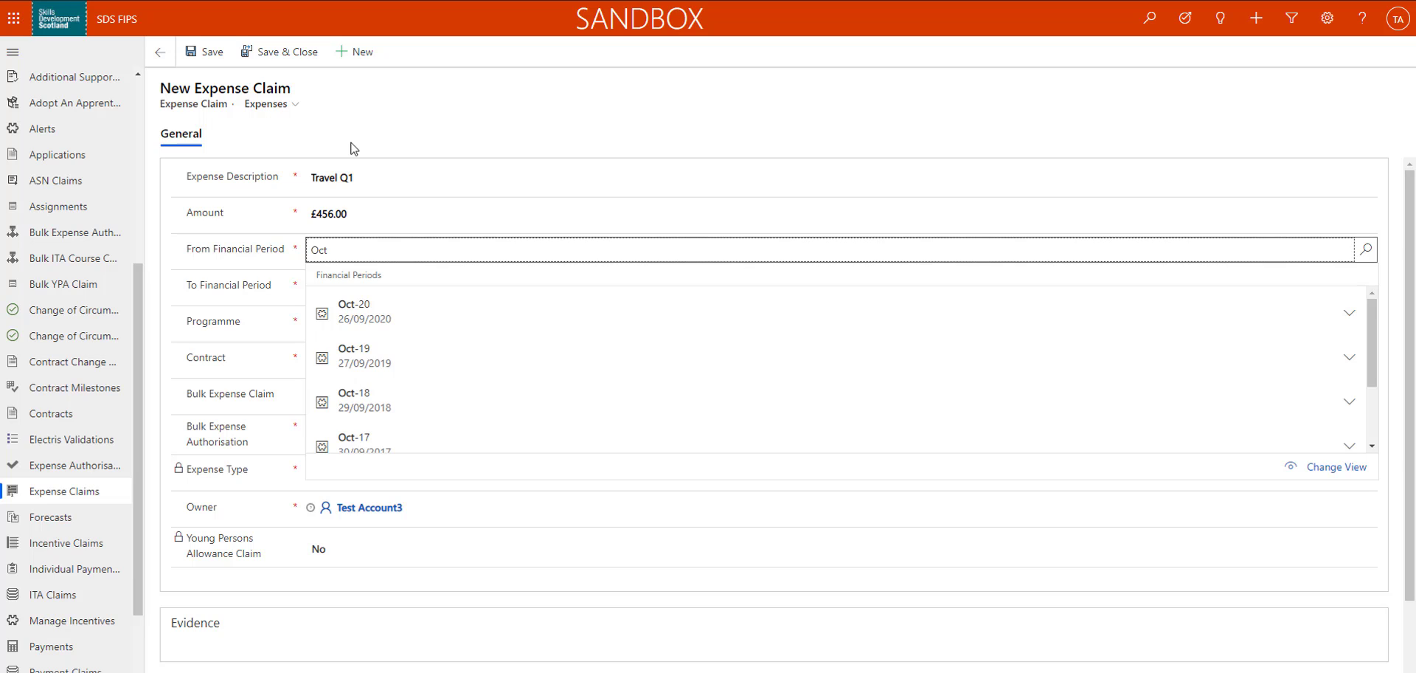
key("Down")
key("Return")
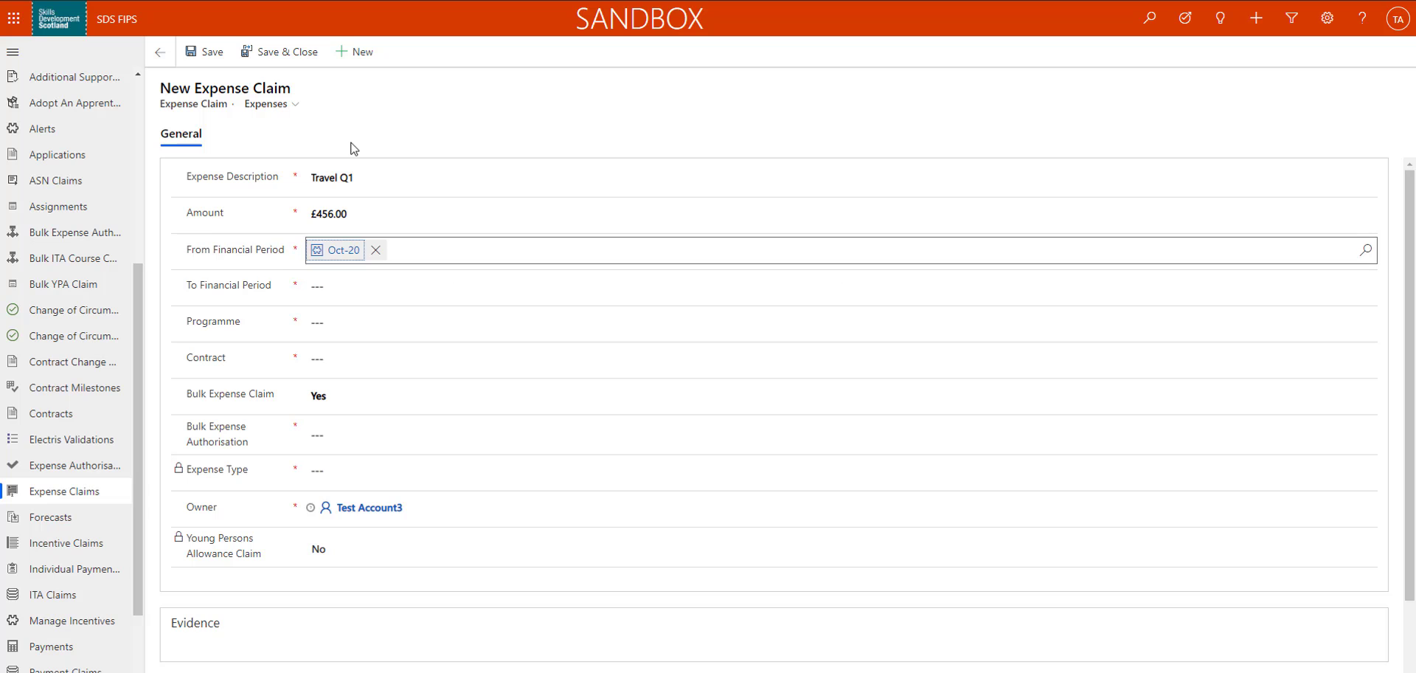
key("Tab")
type("Oct")
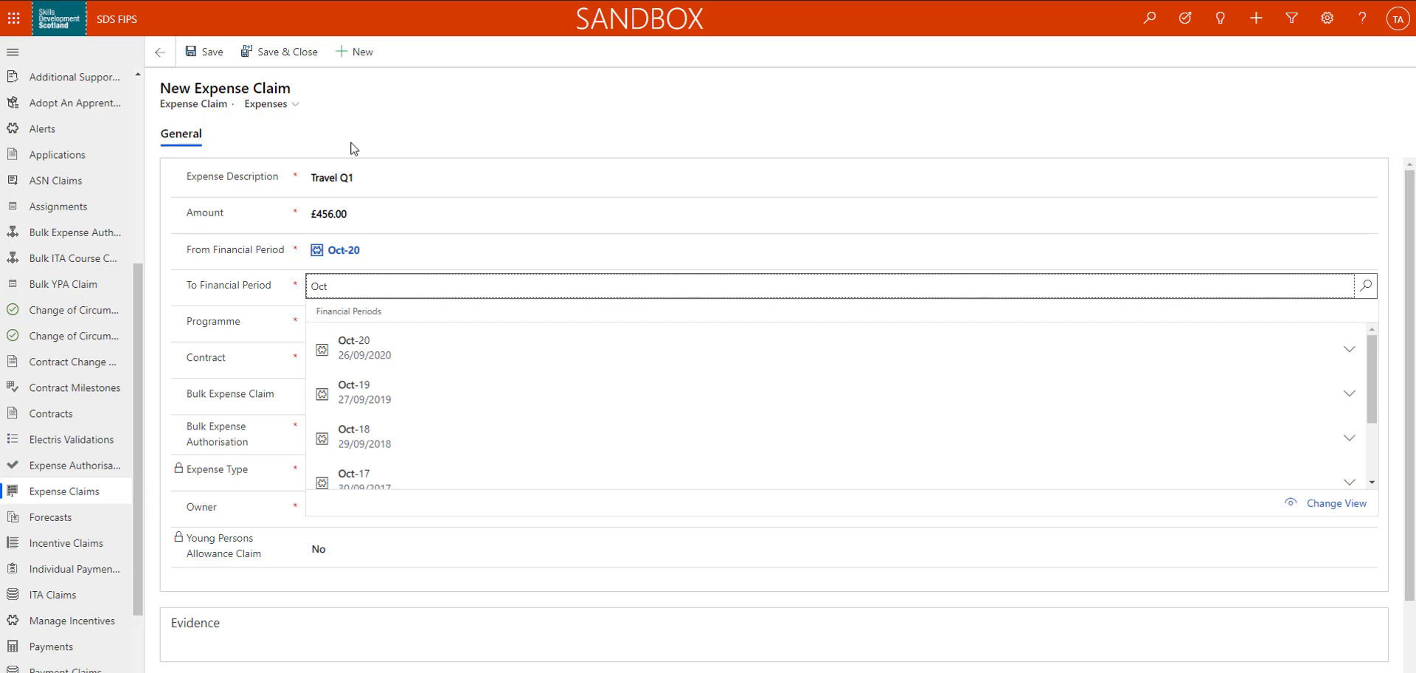
key("Down")
key("Return")
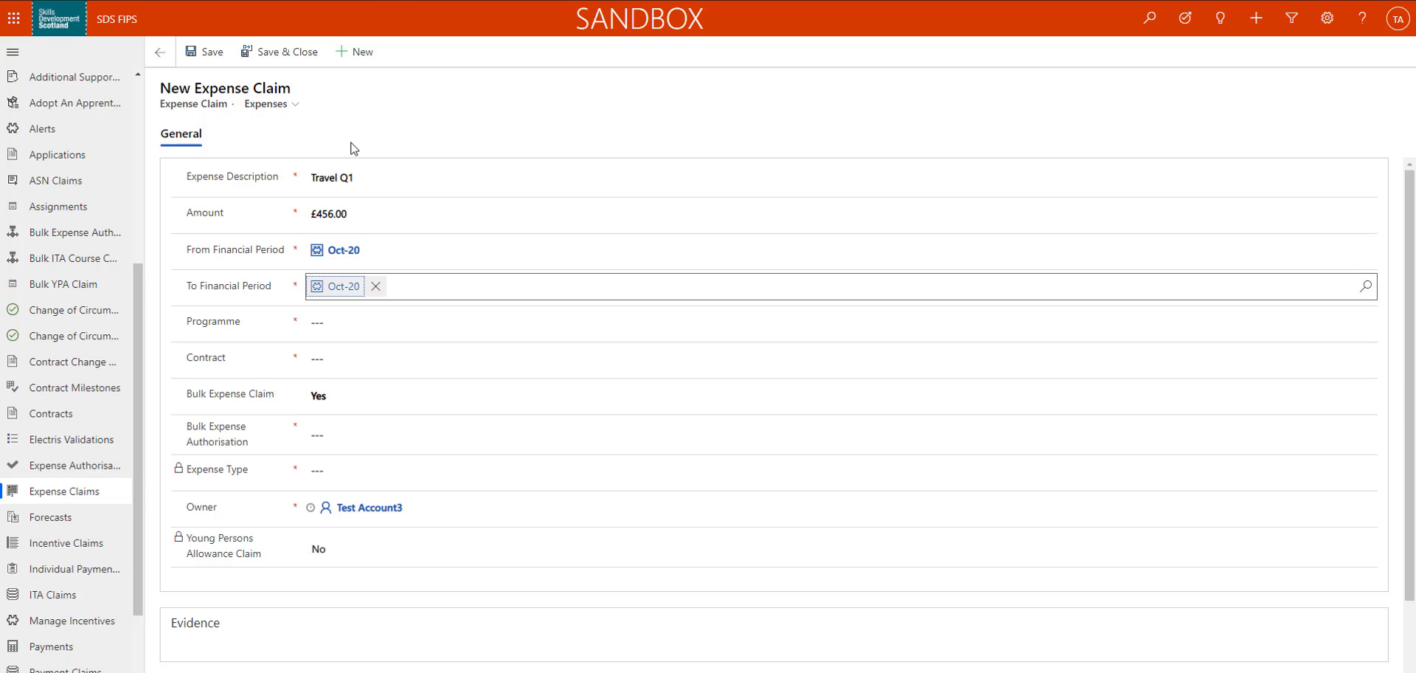
Set the claim's programme to MA and its contract to FIPS UI Training Company - MA - 2020
key("Tab")
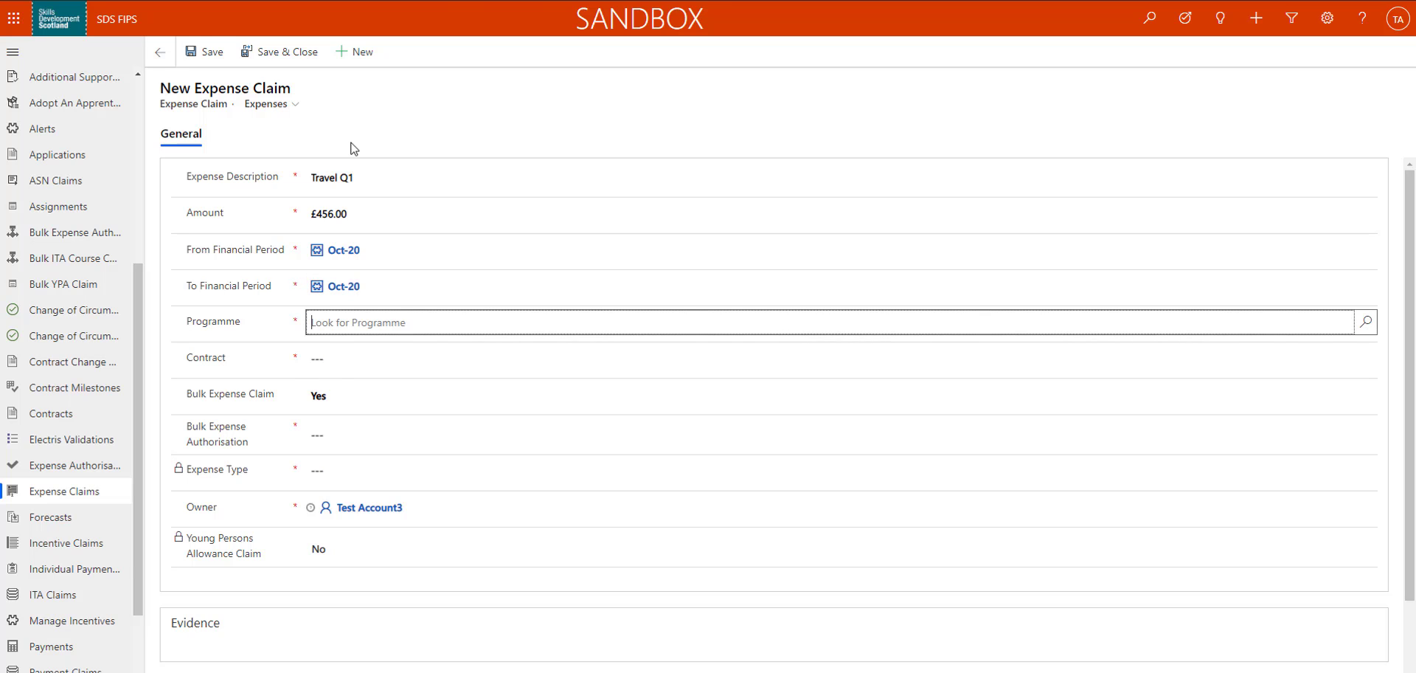
key("Down")
key("Down")
key("Down")
key("Down")
key("Down")
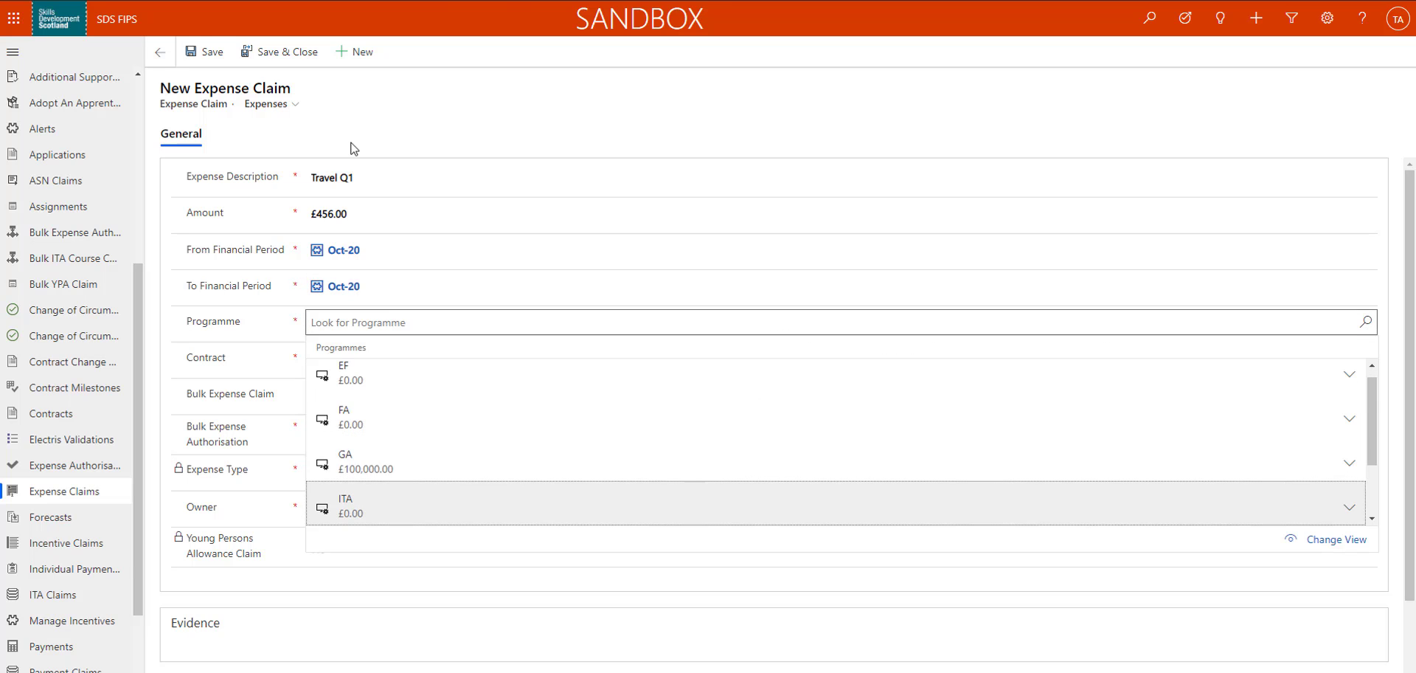
key("Return")
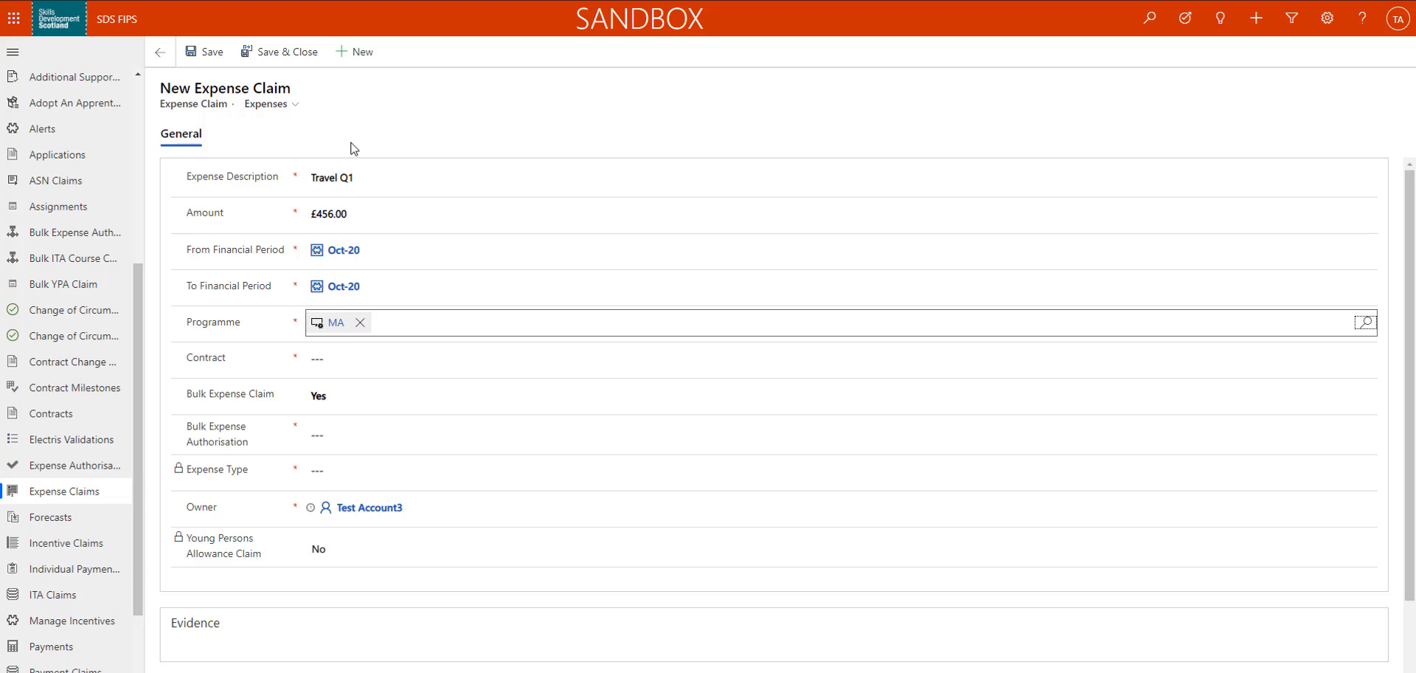
key("Tab")
key("Return")
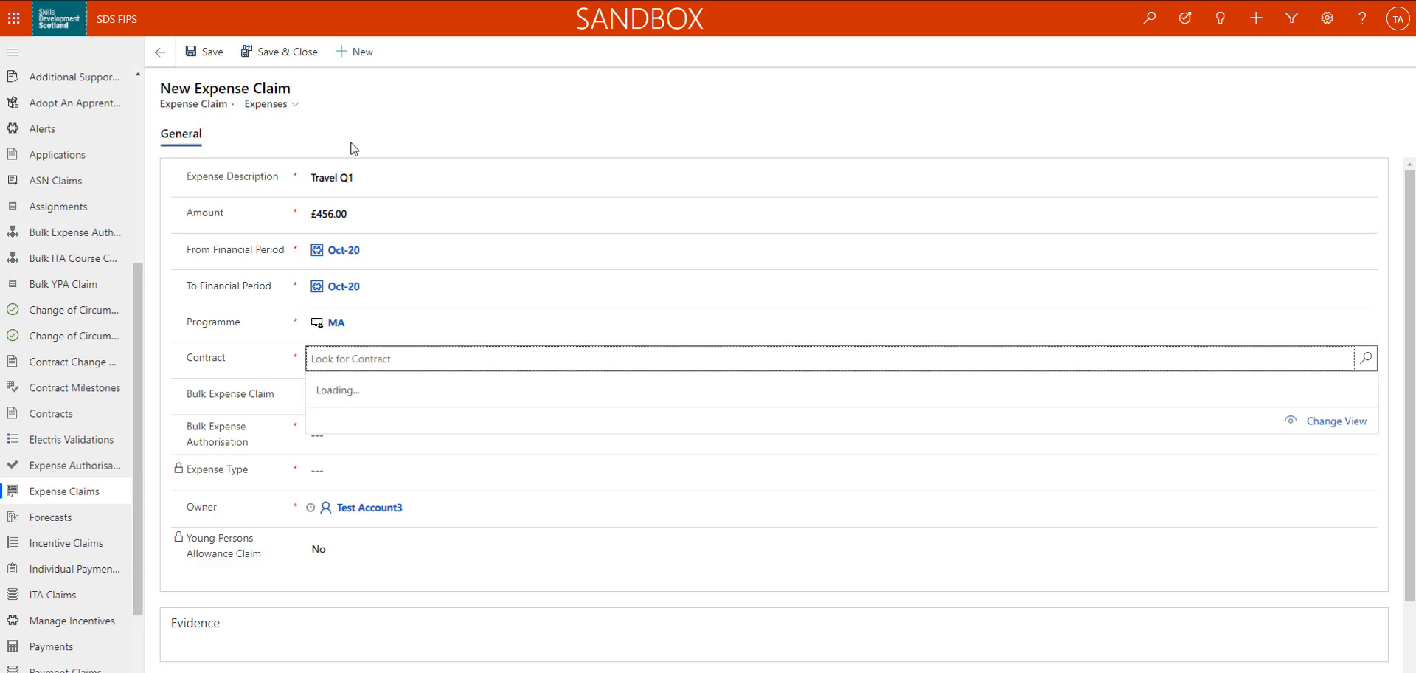
key("Down")
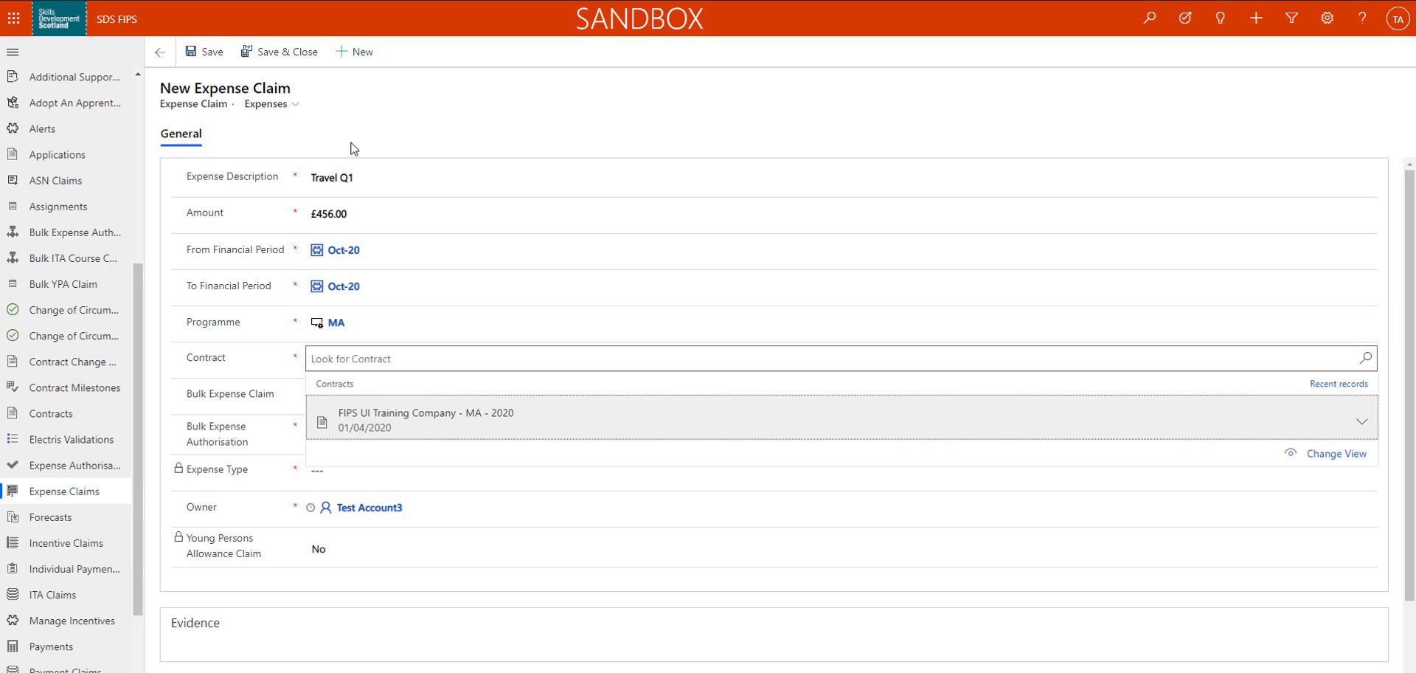
key("Return")
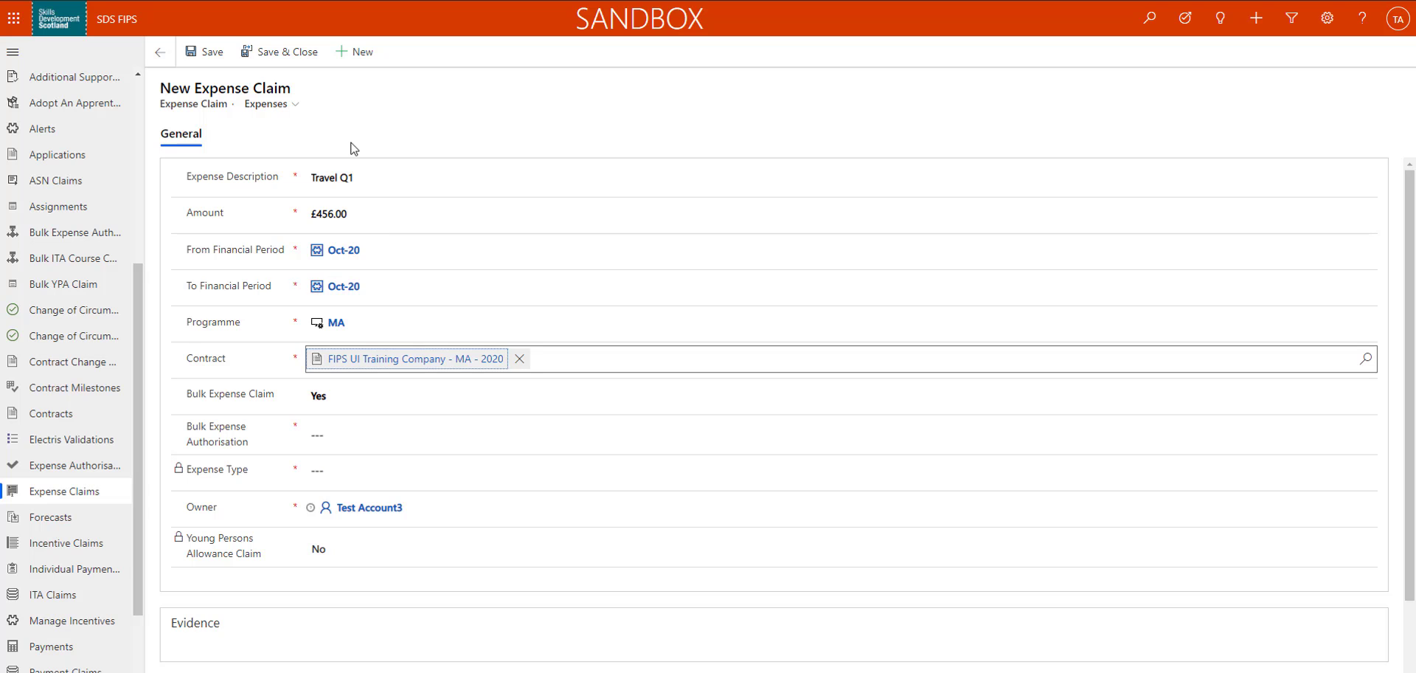
Link the £2,000.00 Travel bulk expense authorisation to the claim, save it and return to the expense claims list
left_click(479, 432)
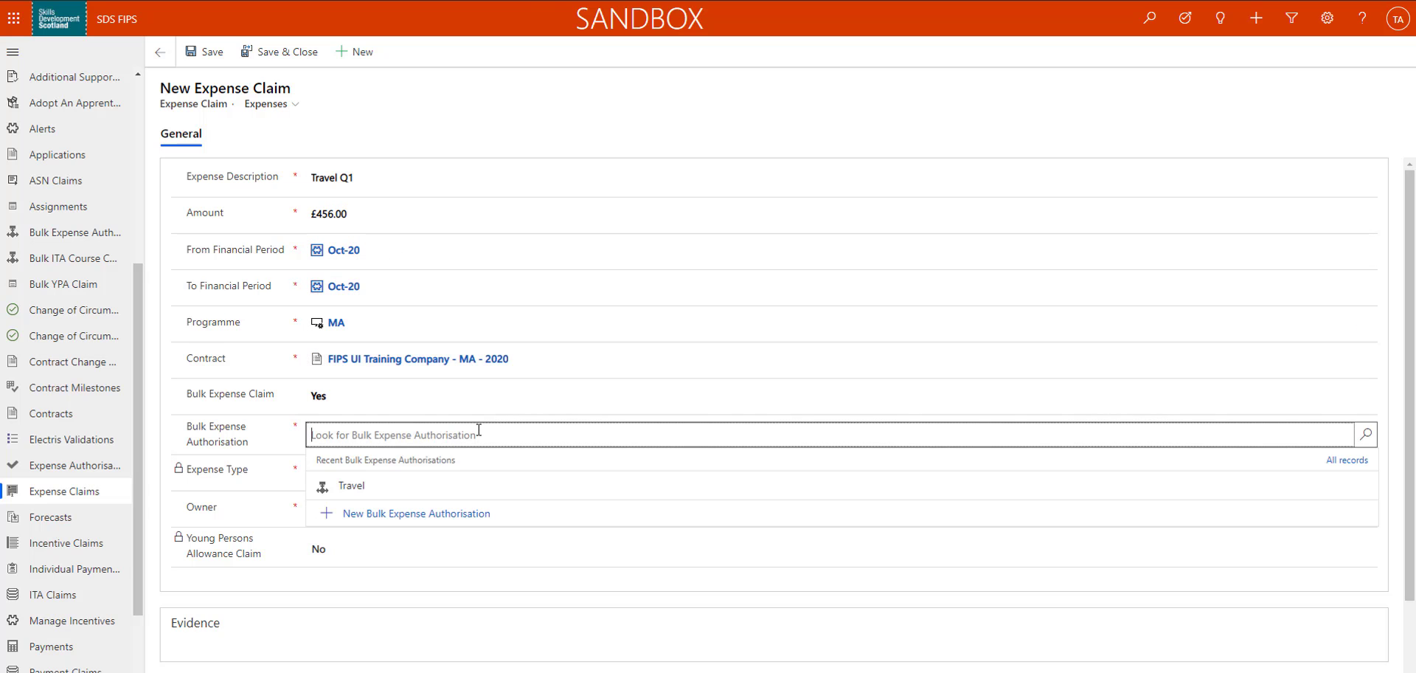
left_click(1366, 435)
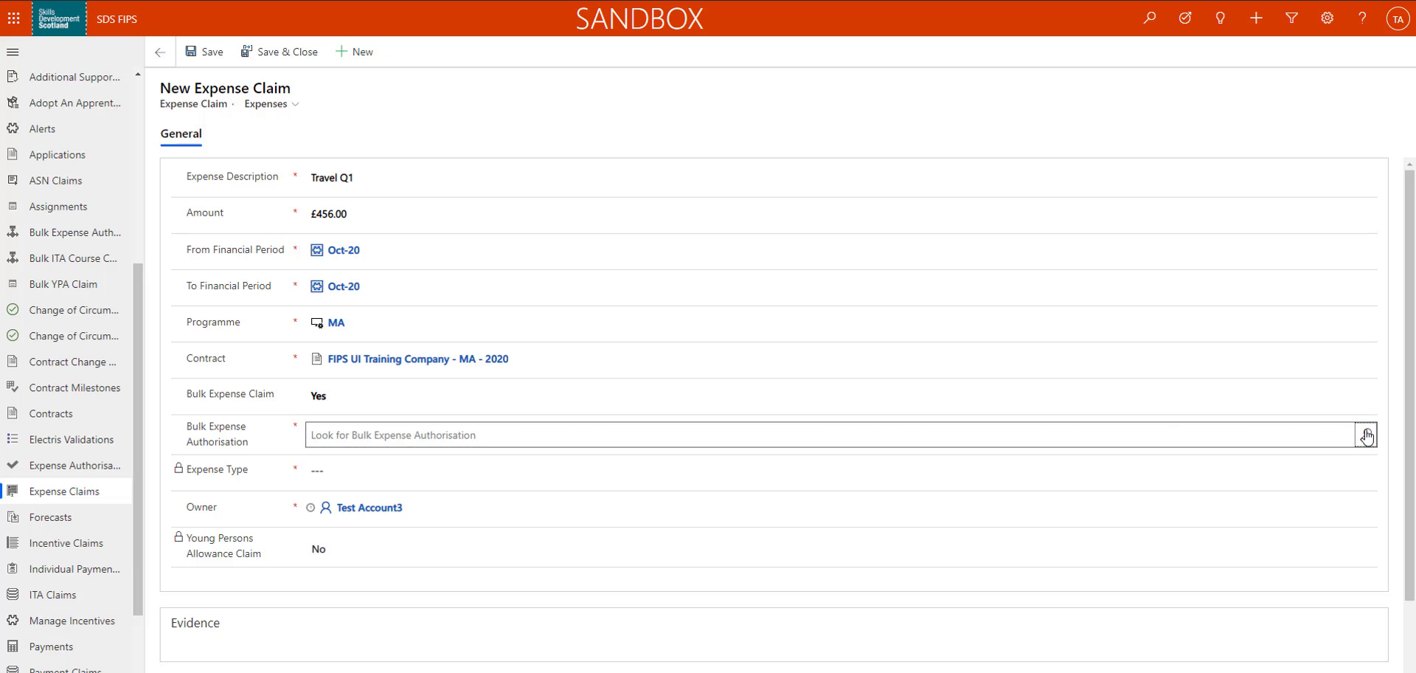
left_click(1367, 435)
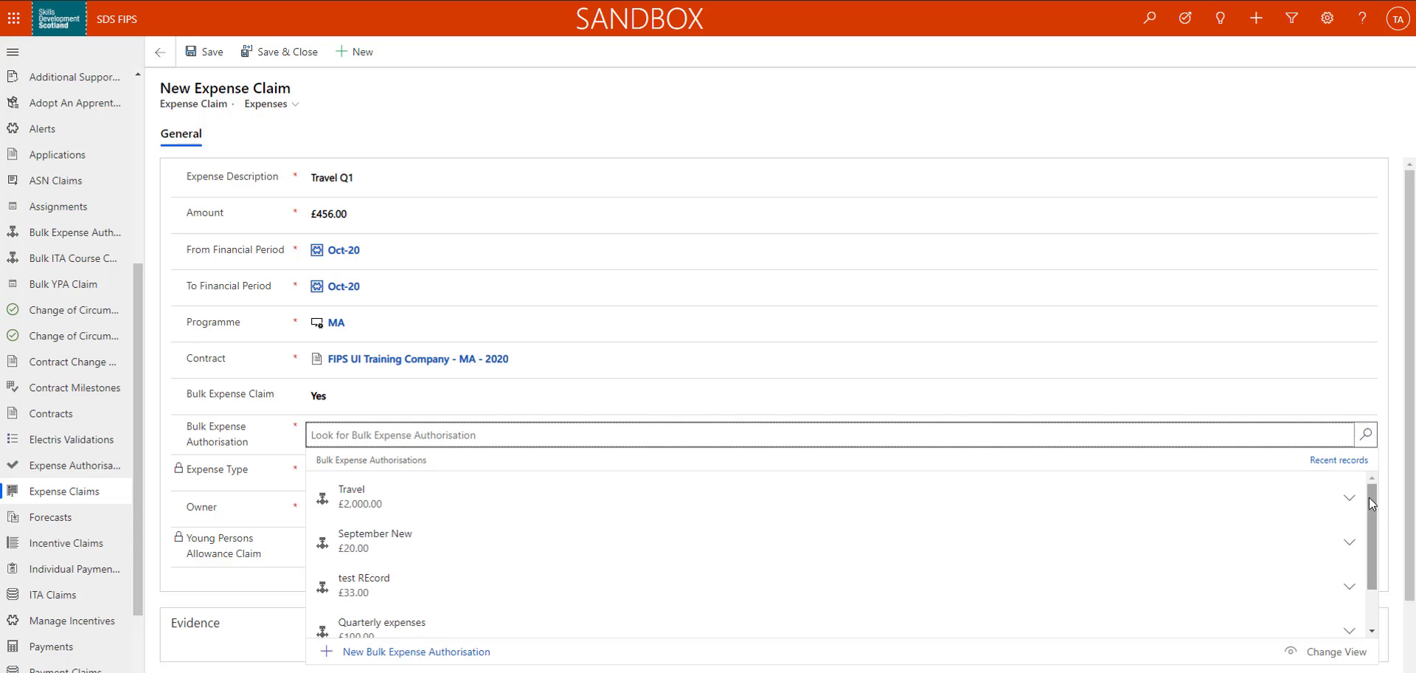
left_click_drag(1371, 501, 1378, 466)
left_click(489, 505)
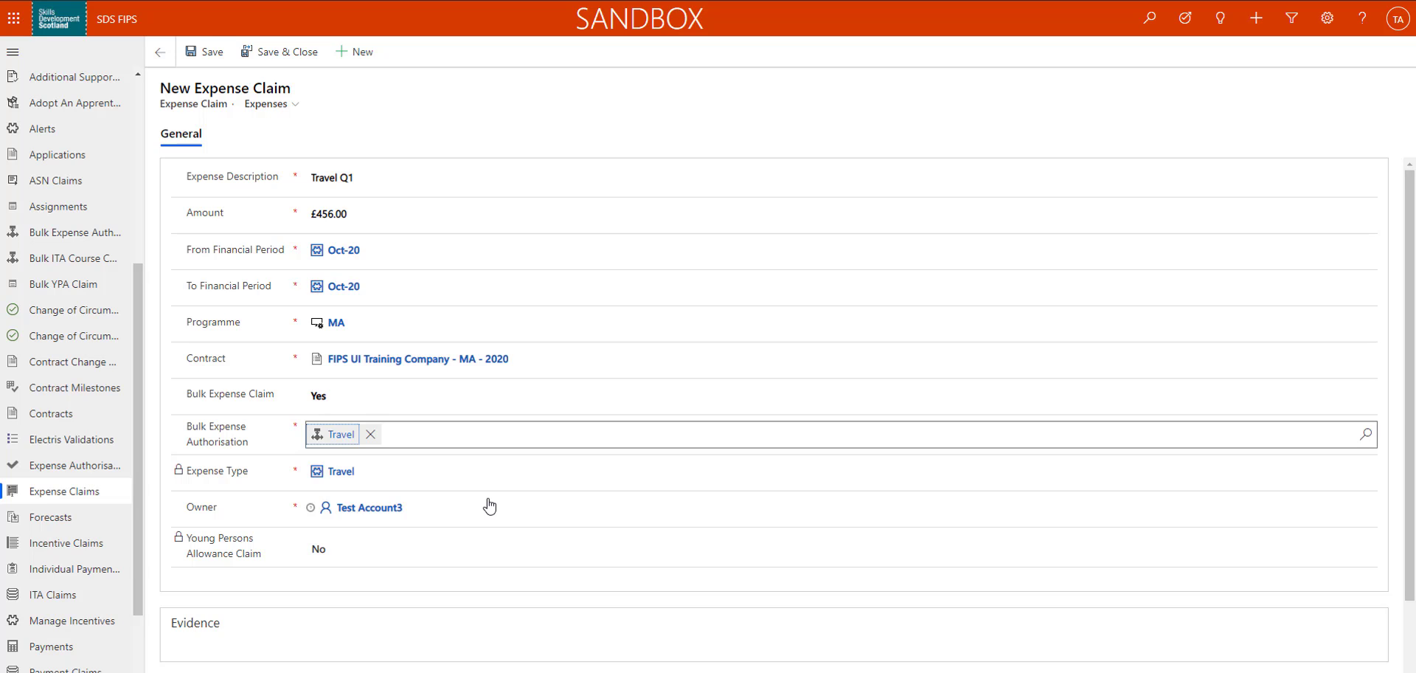
left_click(199, 59)
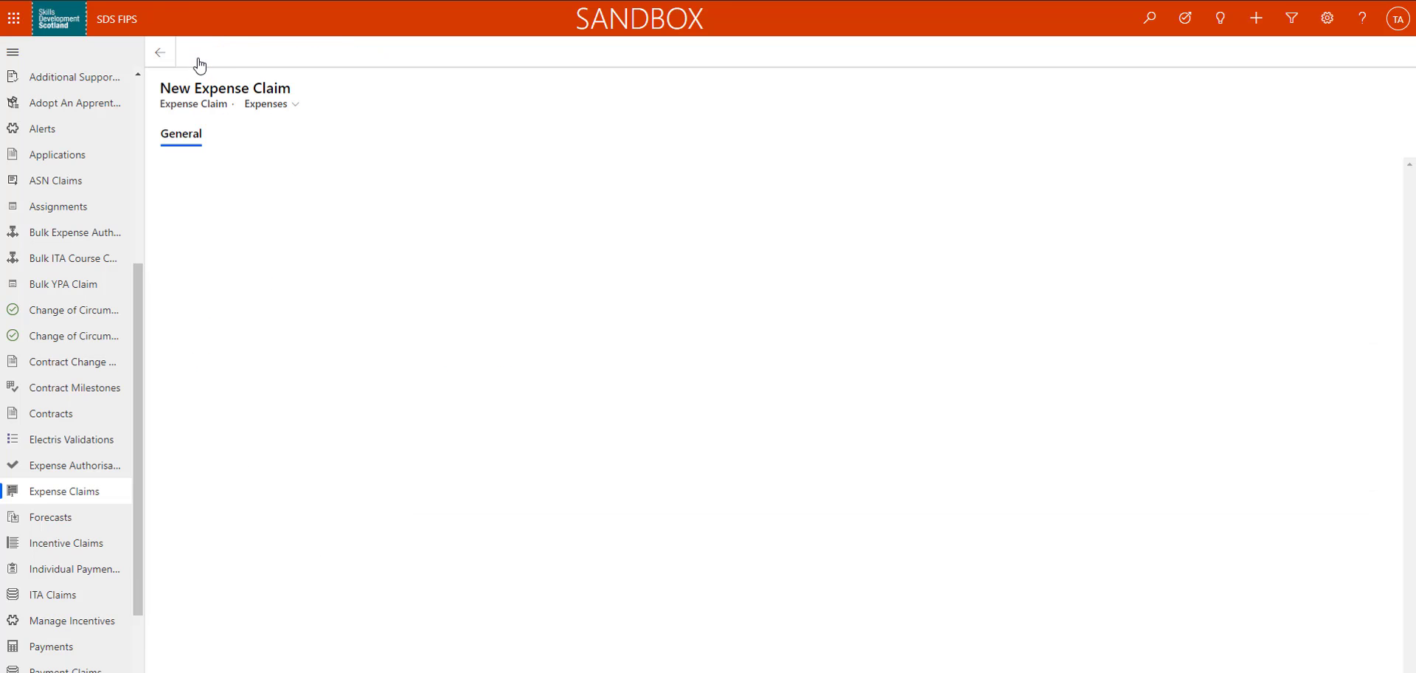
left_click(69, 491)
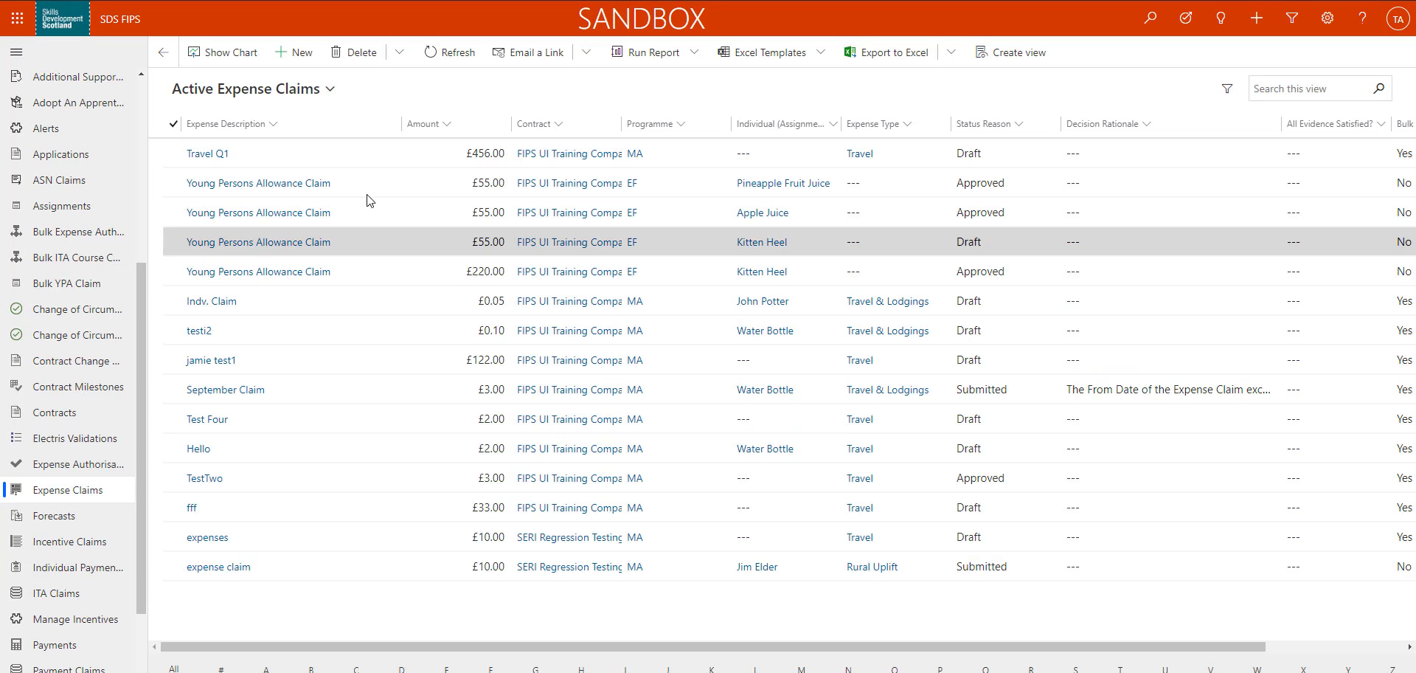
Open the Travel Q1 expense claim and its outstanding Spreadsheet evidence request
double_click(362, 147)
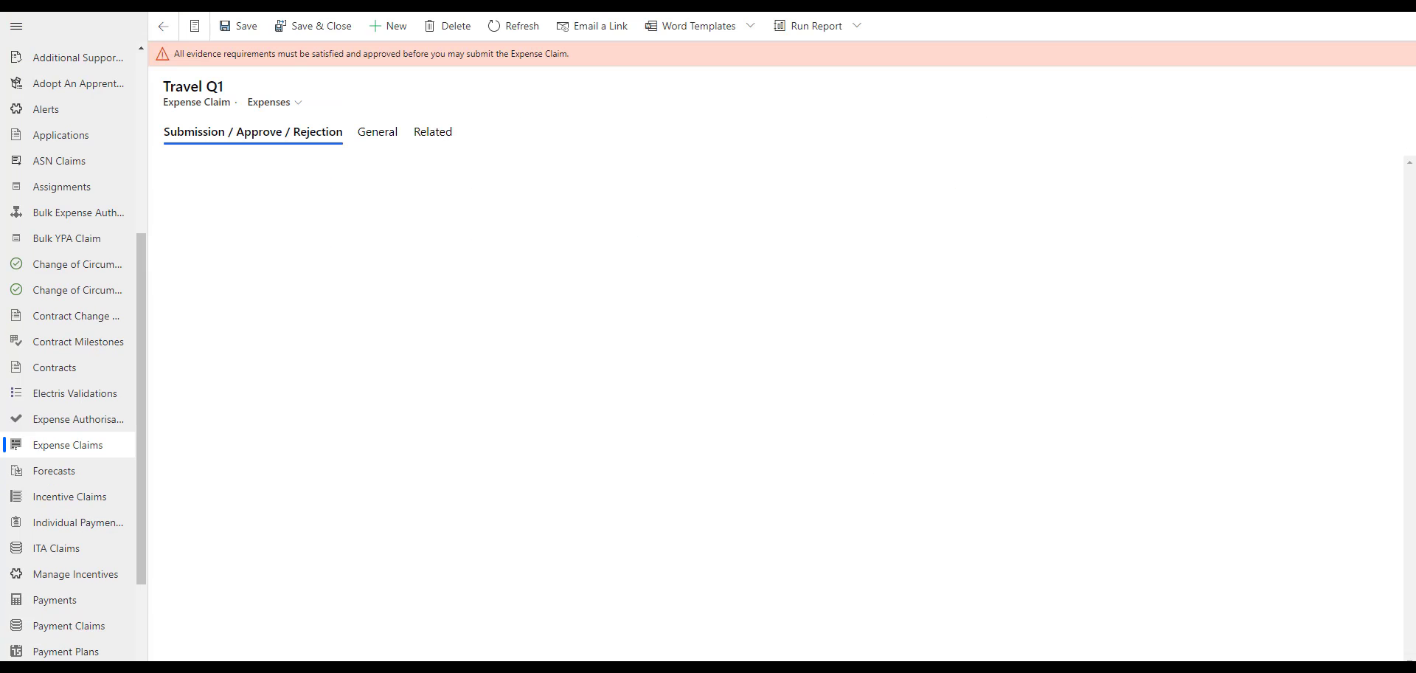
left_click(376, 140)
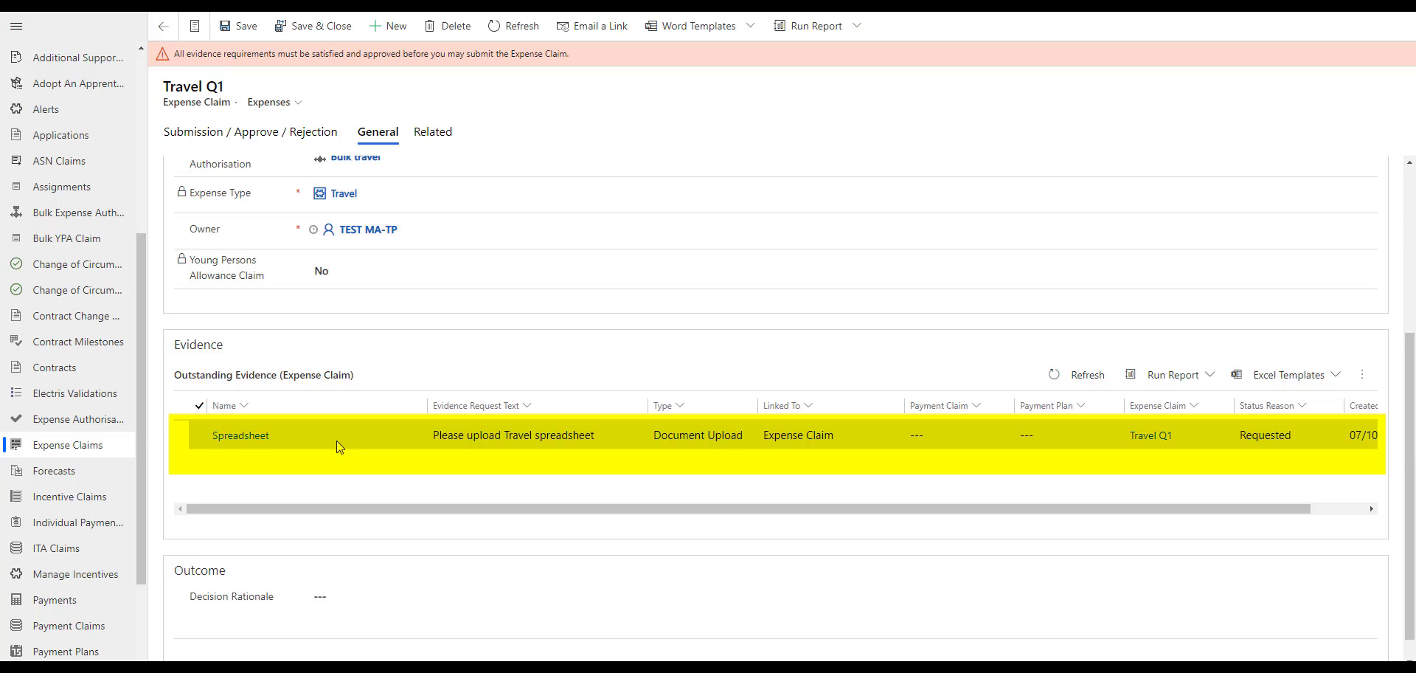
double_click(336, 434)
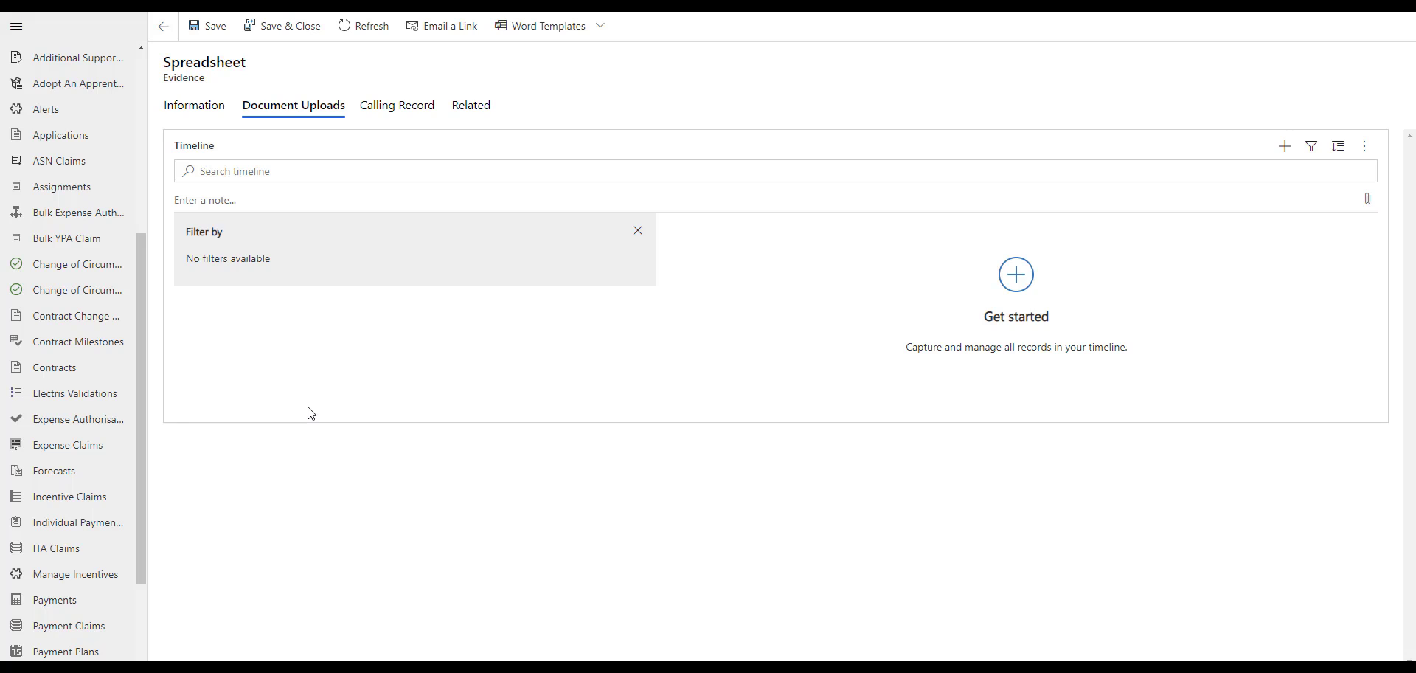
Upload Q1 Expense Claims.xlsx and coc.JPG to the Spreadsheet evidence record as timeline notes
left_click(216, 210)
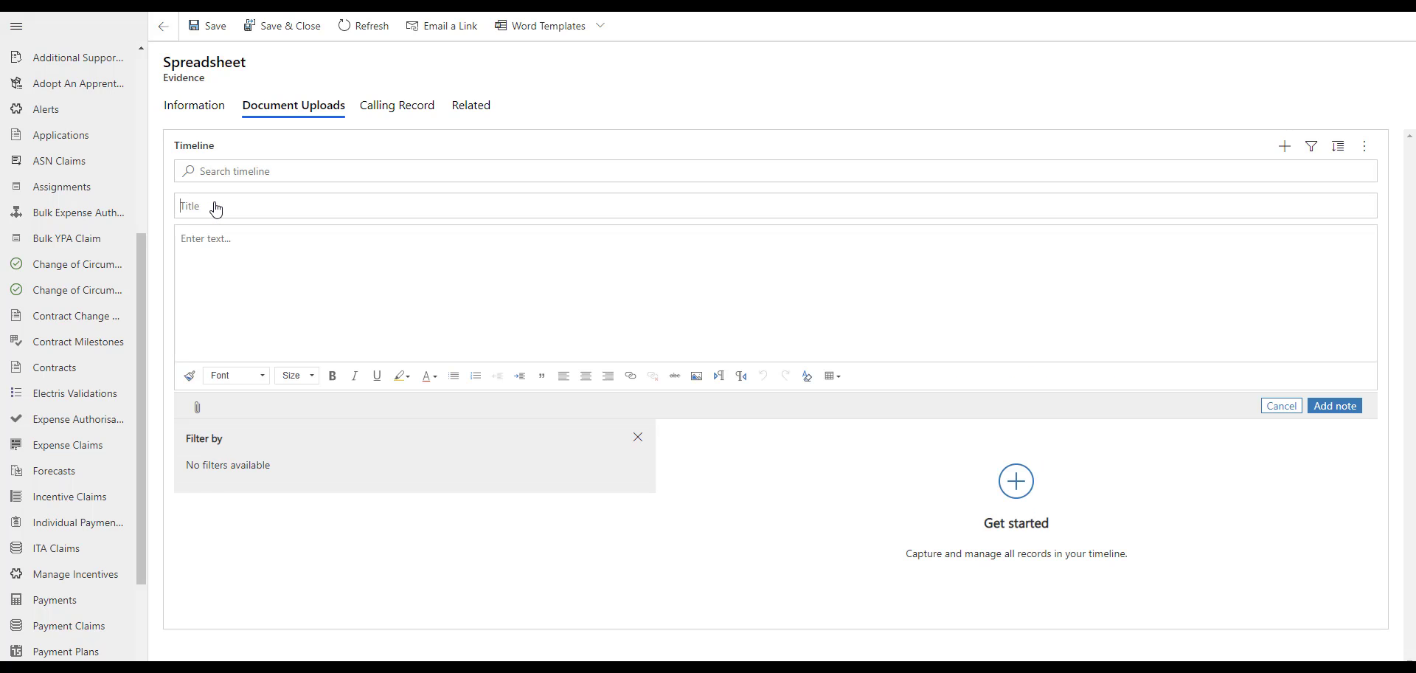
left_click(197, 410)
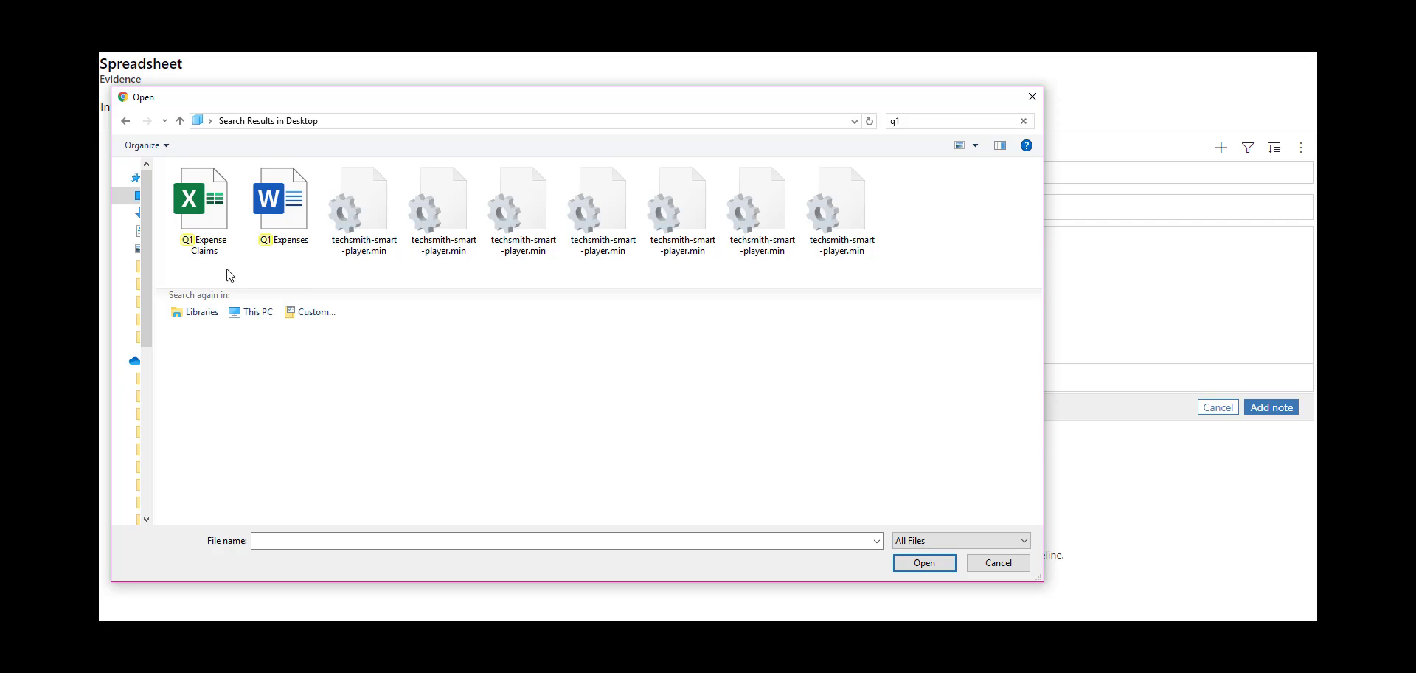
double_click(205, 219)
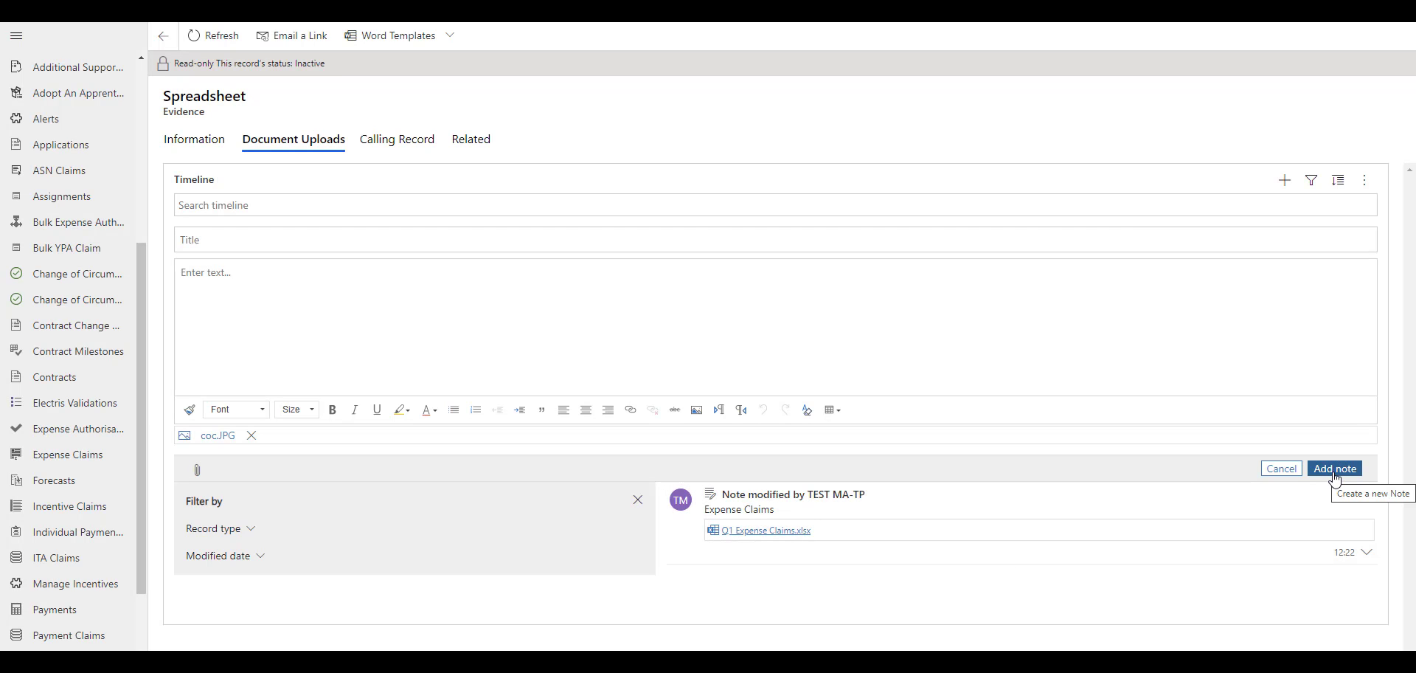
left_click(1332, 473)
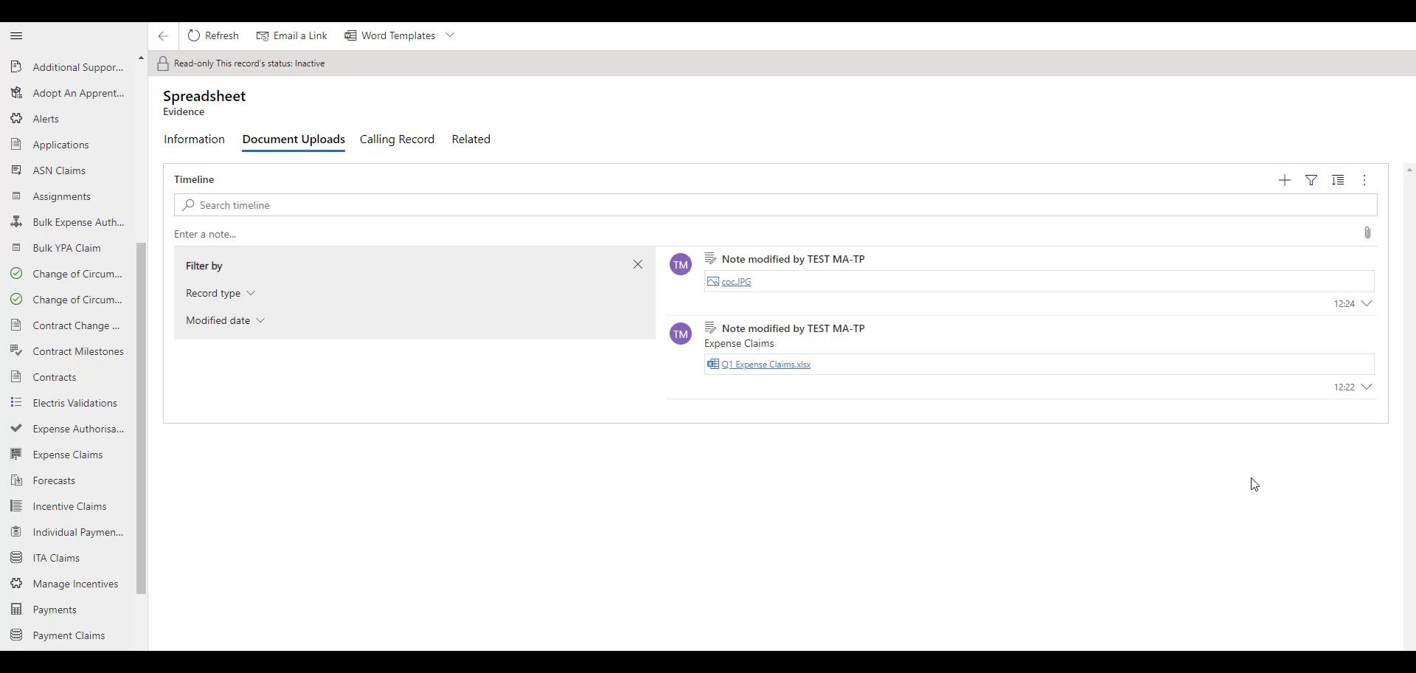
Return to the recently viewed Travel Q1 claim, submit it and accept the declaration
left_click_drag(140, 246, 143, 62)
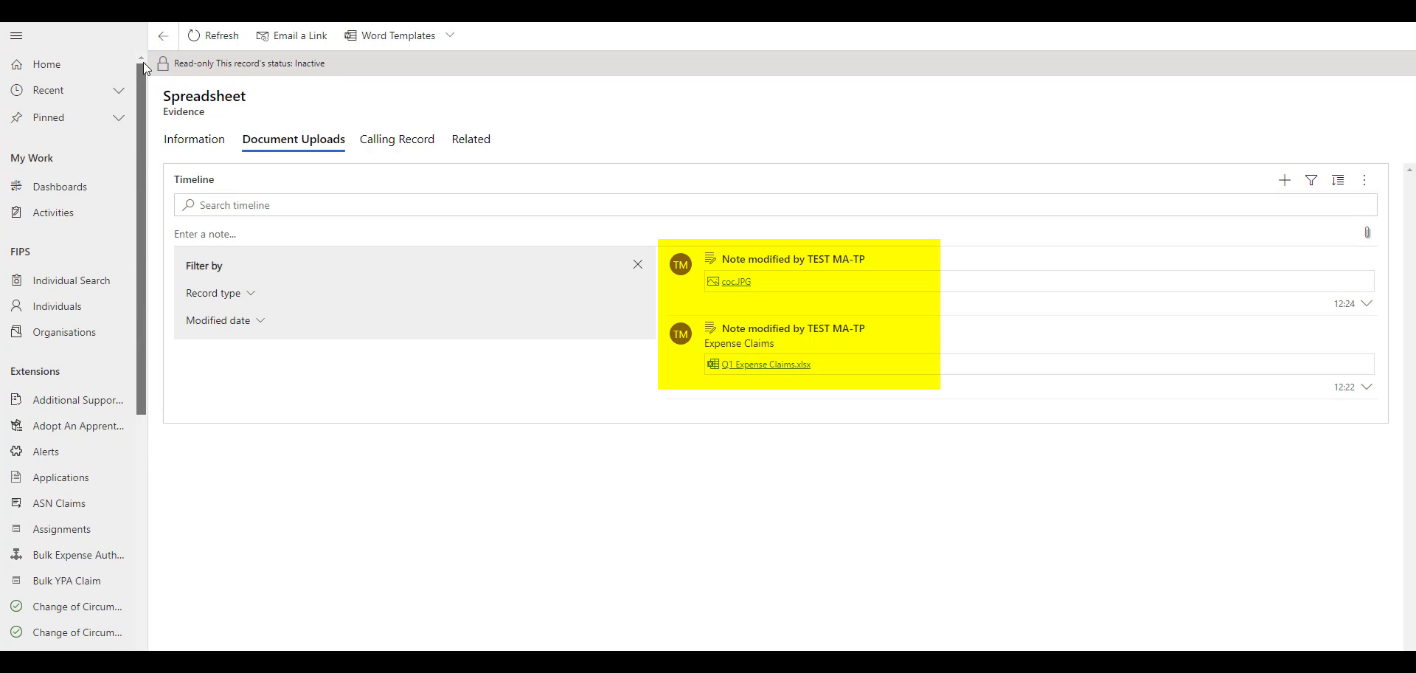
left_click(80, 93)
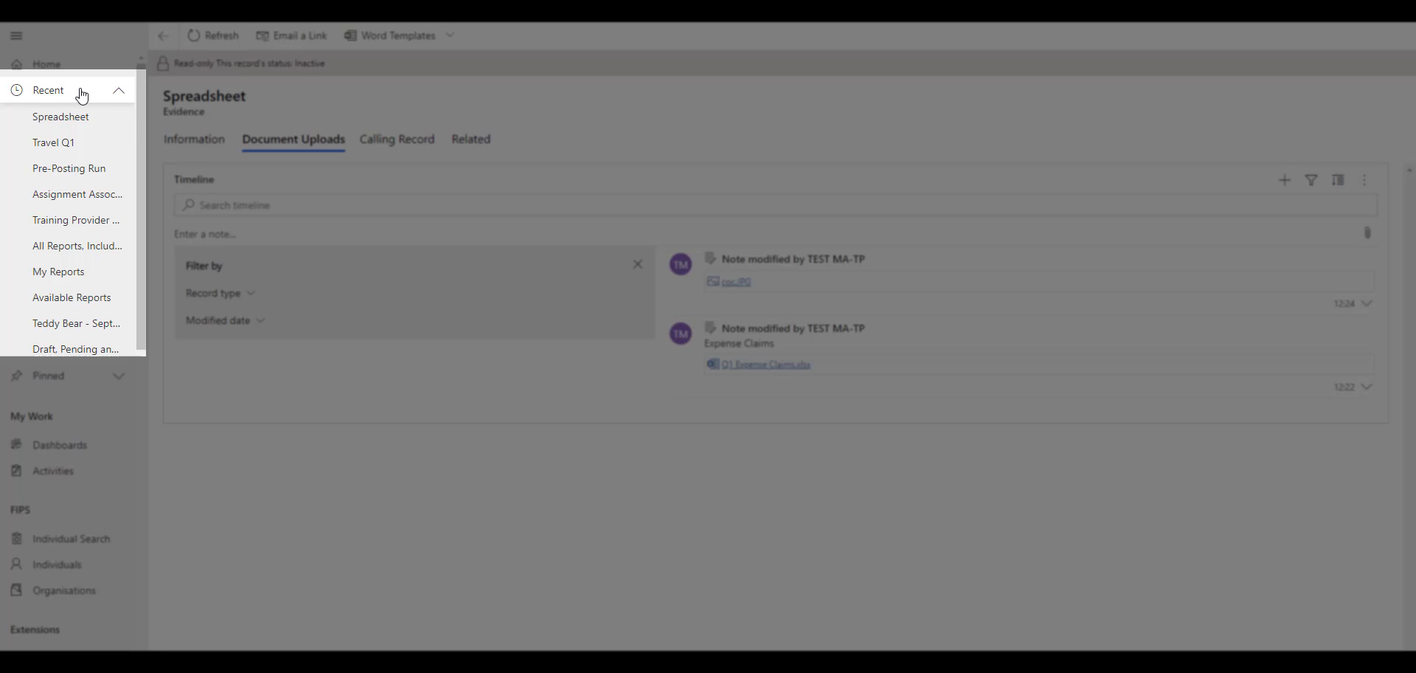
left_click(86, 151)
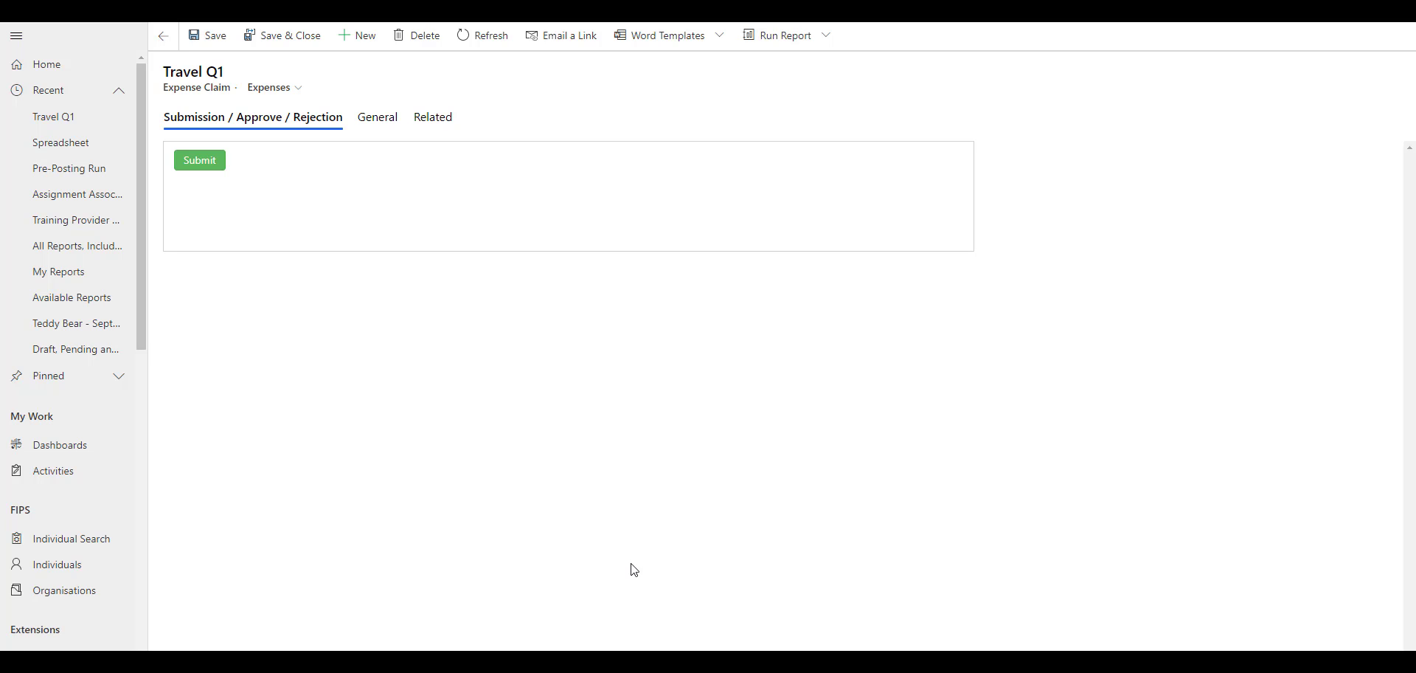
left_click(203, 164)
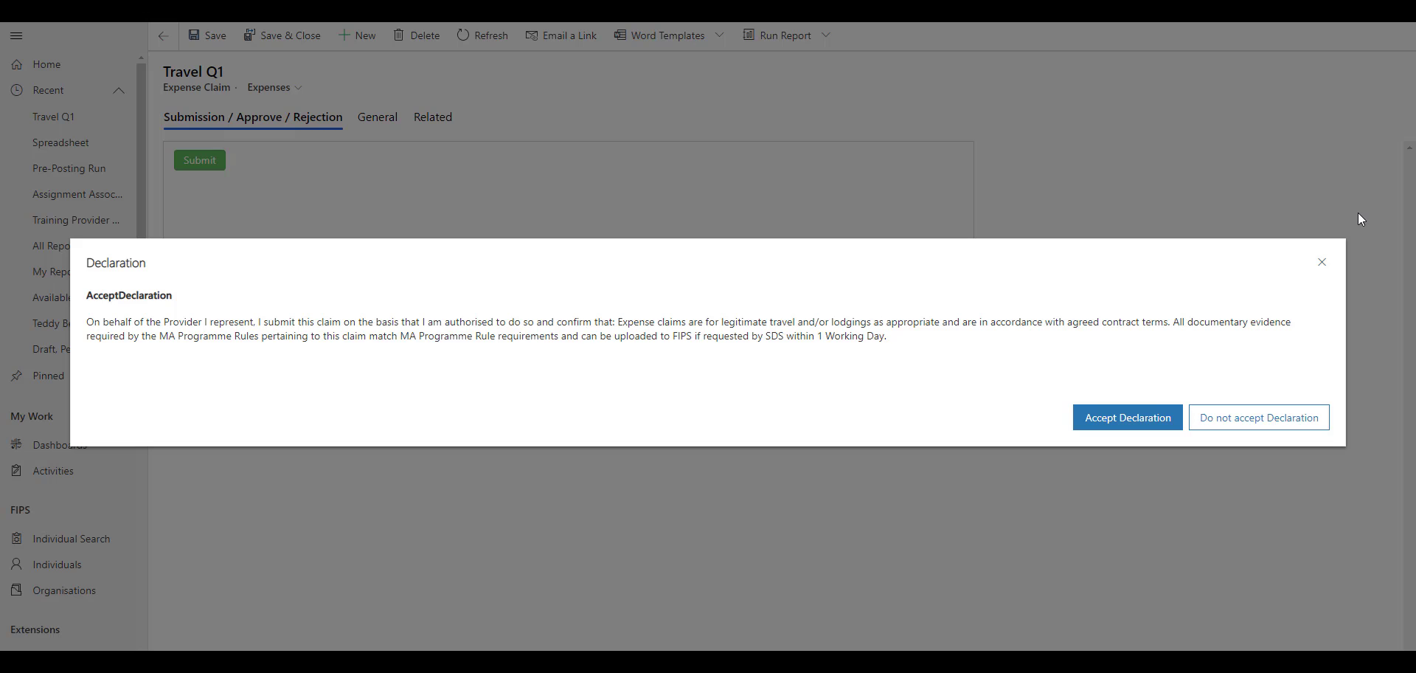
left_click(1145, 417)
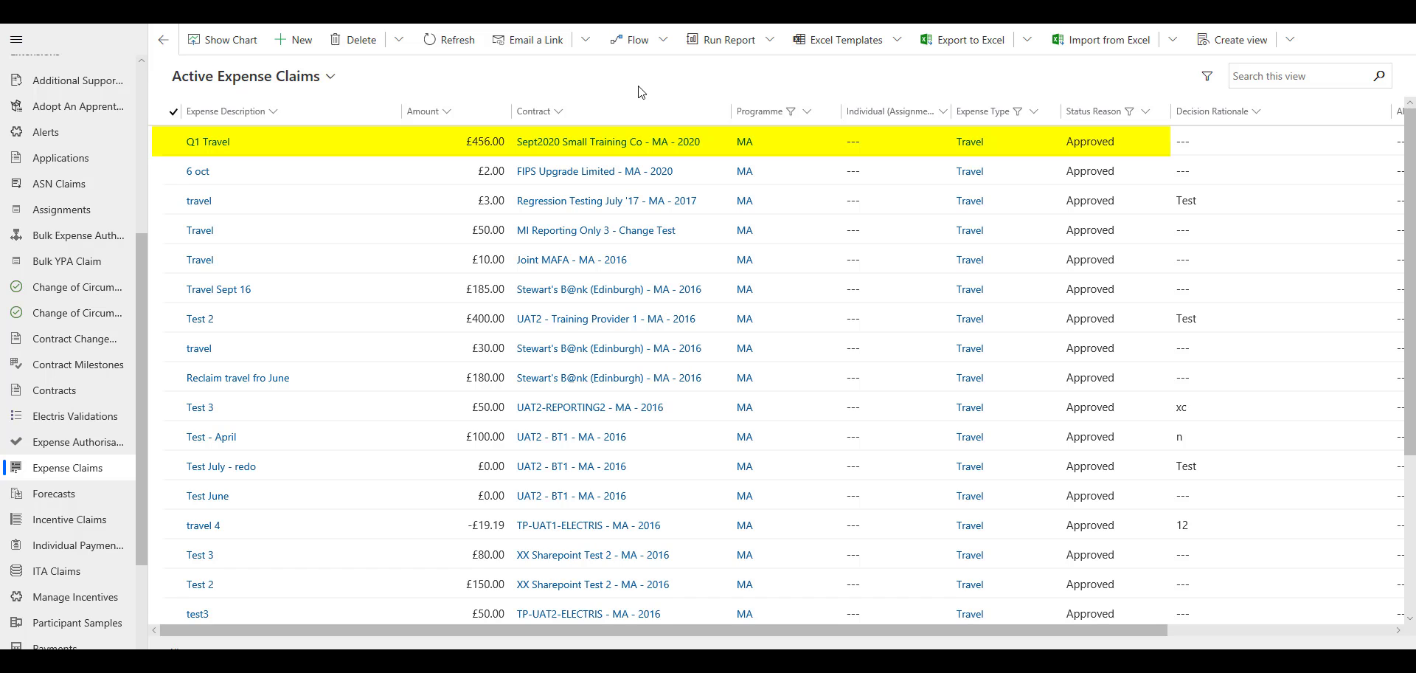
left_click_drag(143, 262, 157, 476)
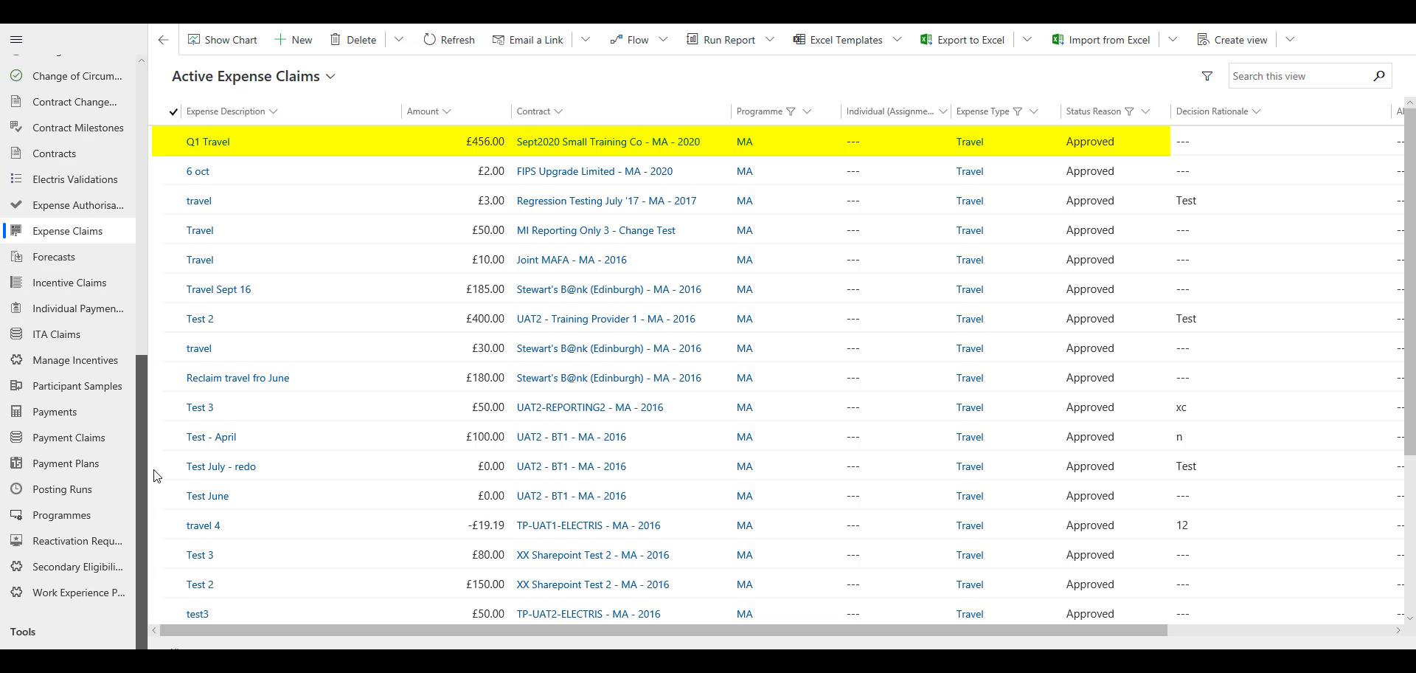